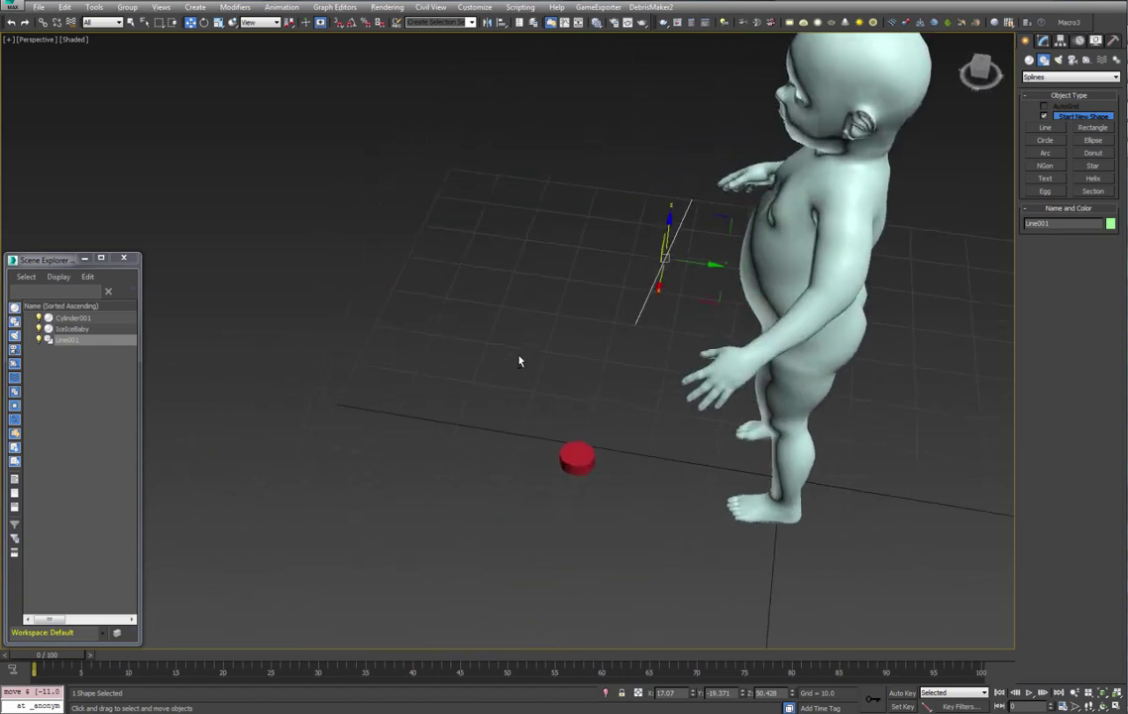
Move the line along Y to the baby's body, and place its outer vertex at the fingertips of the baby's left hand
drag(702, 265, 871, 288)
alt+middle_drag(694, 337, 838, 288)
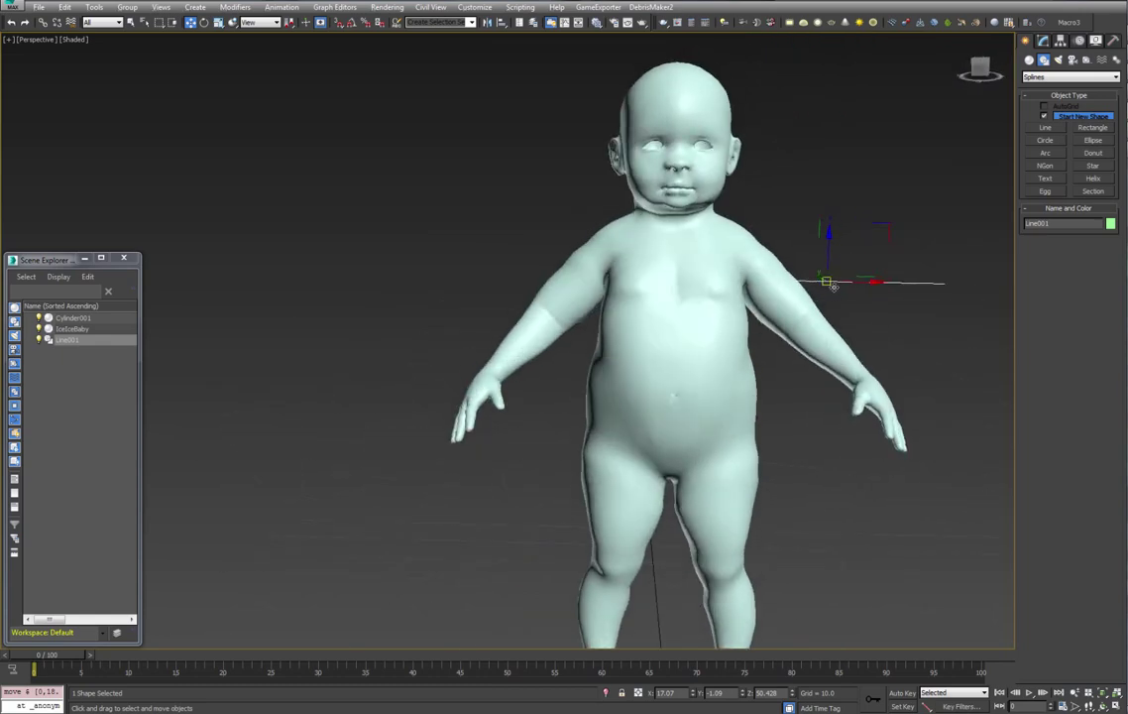
key(1)
middle_drag(897, 310, 775, 286)
click(819, 262)
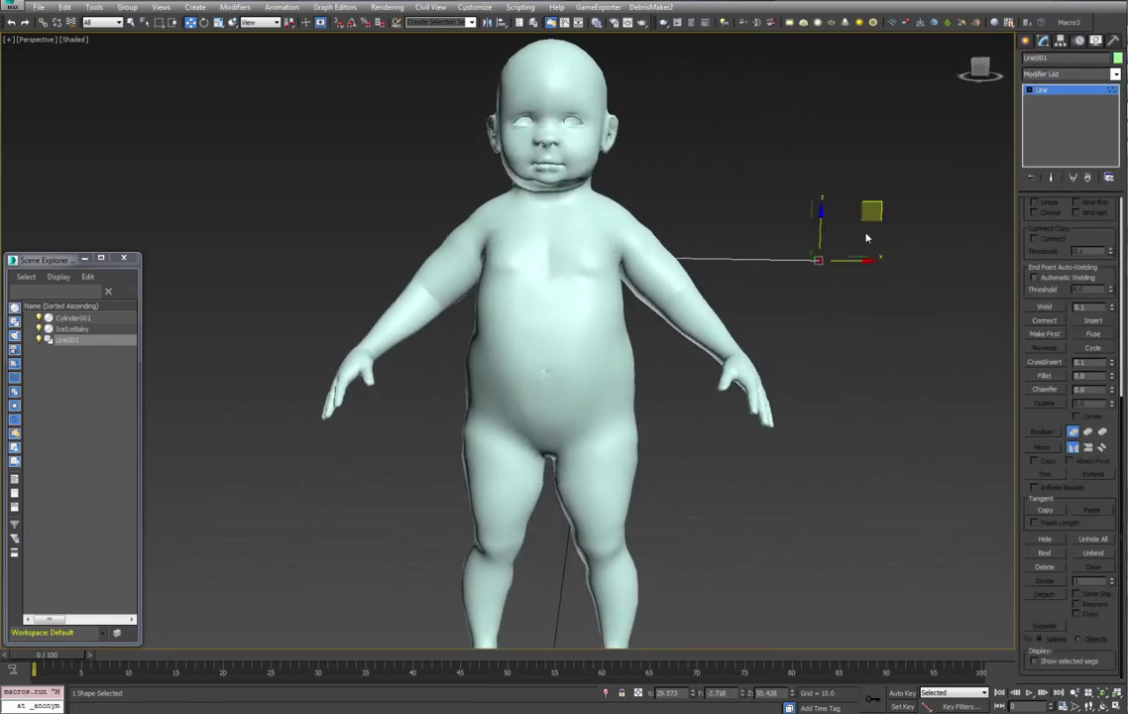
drag(882, 204, 836, 357)
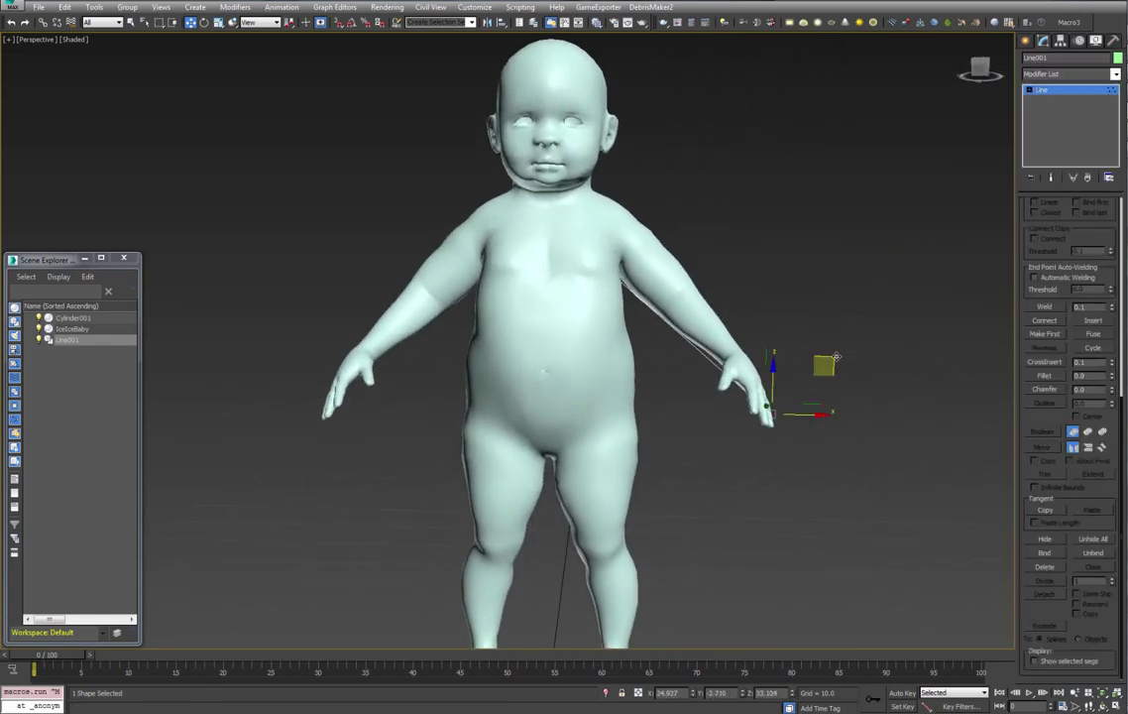
alt+middle_drag(791, 281, 786, 457)
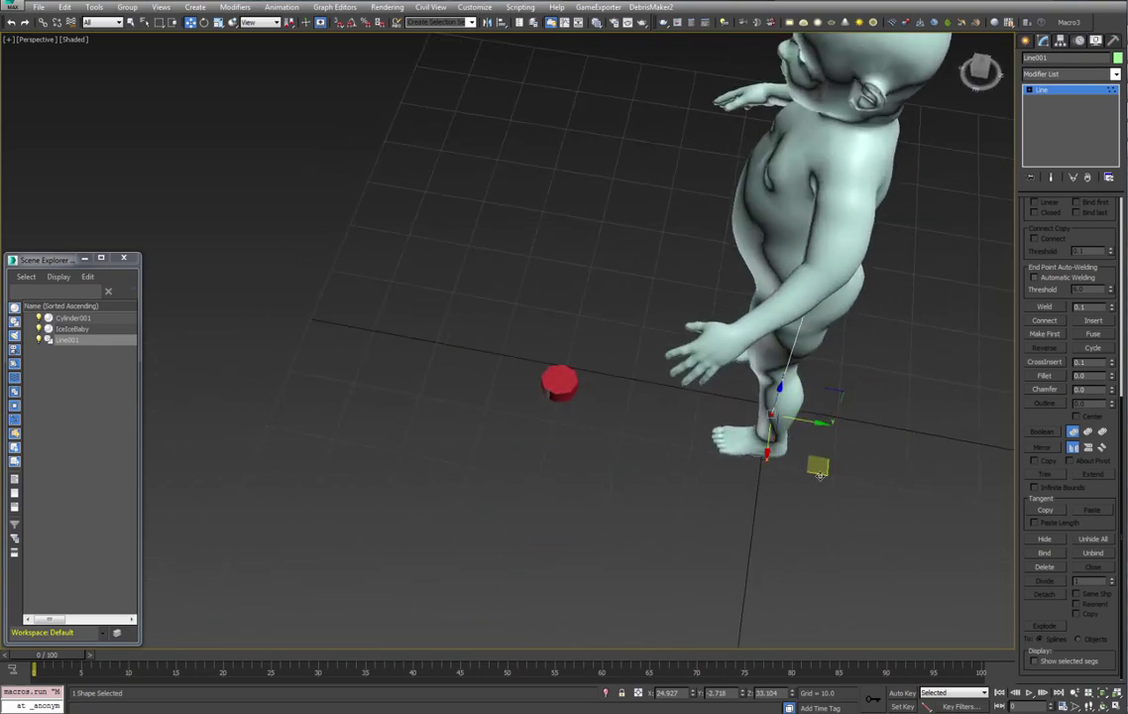
drag(821, 470, 720, 434)
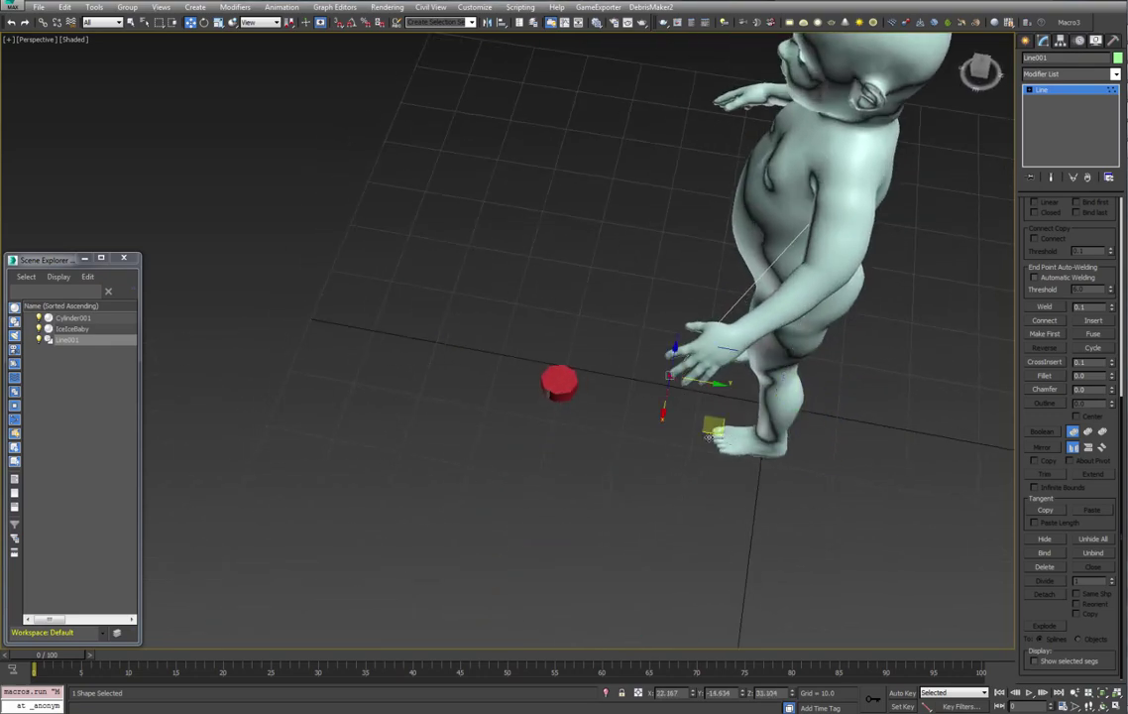
alt+middle_drag(684, 424, 758, 387)
key(shift+z)
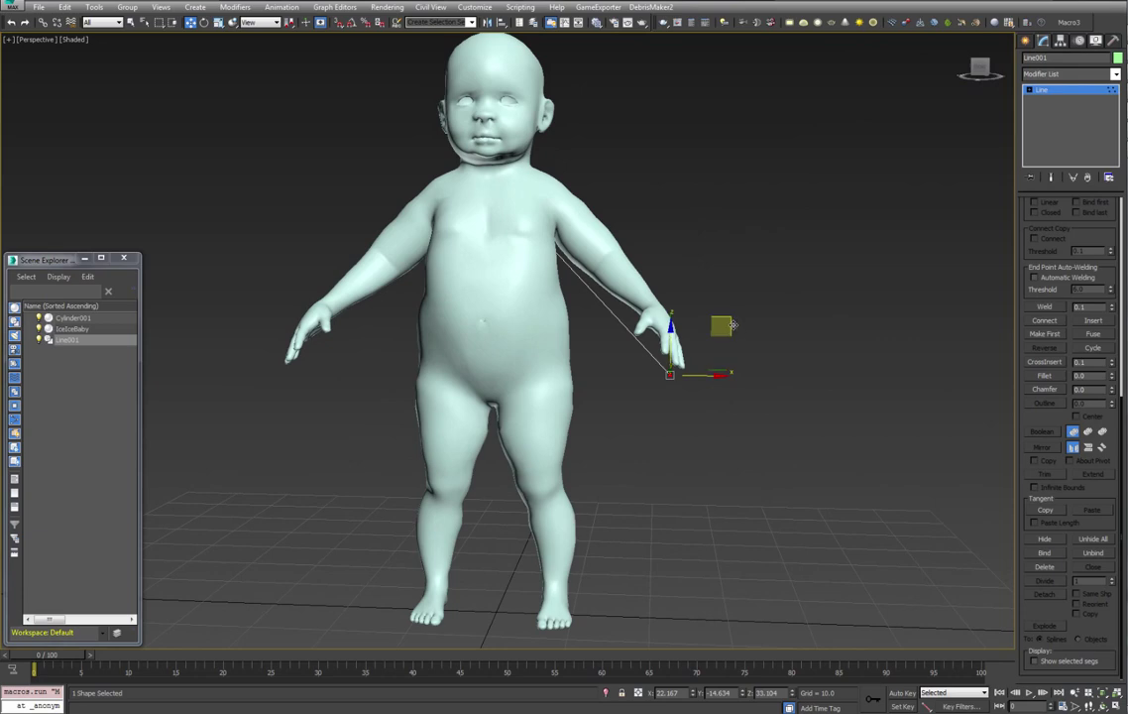
drag(738, 314, 741, 312)
Move the line's inner end vertex inside the baby's left shoulder, displaying the scene in wireframe to check the placement
drag(551, 194, 512, 264)
drag(589, 169, 607, 155)
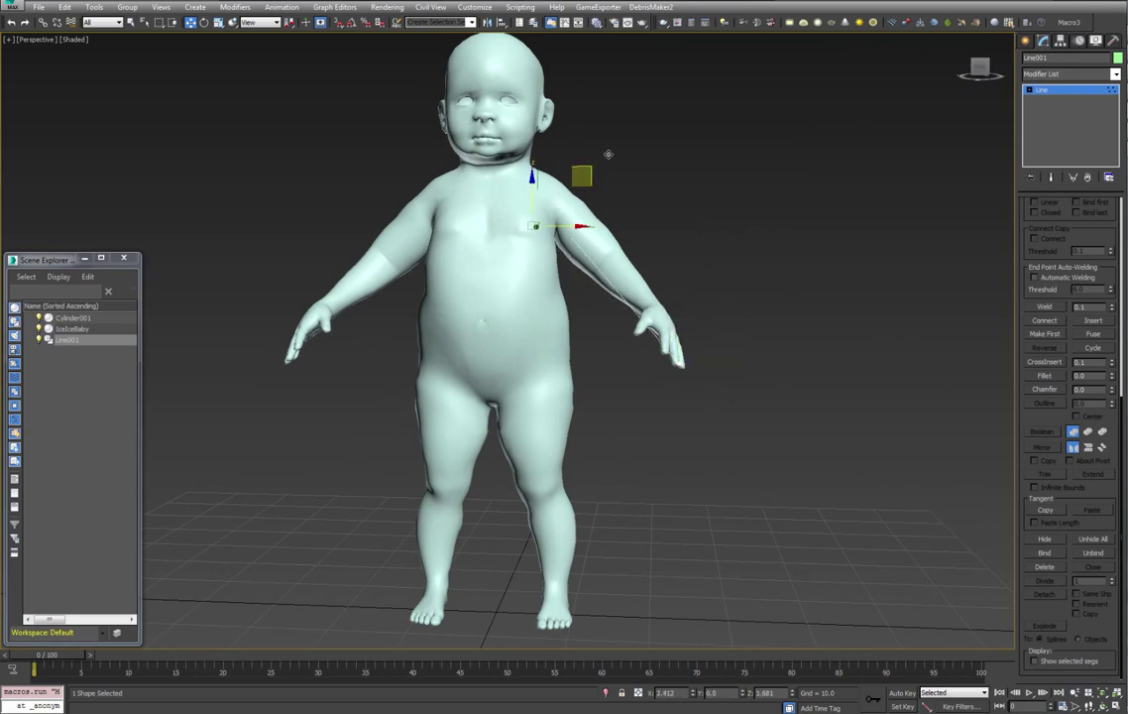
alt+middle_drag(607, 154, 584, 216)
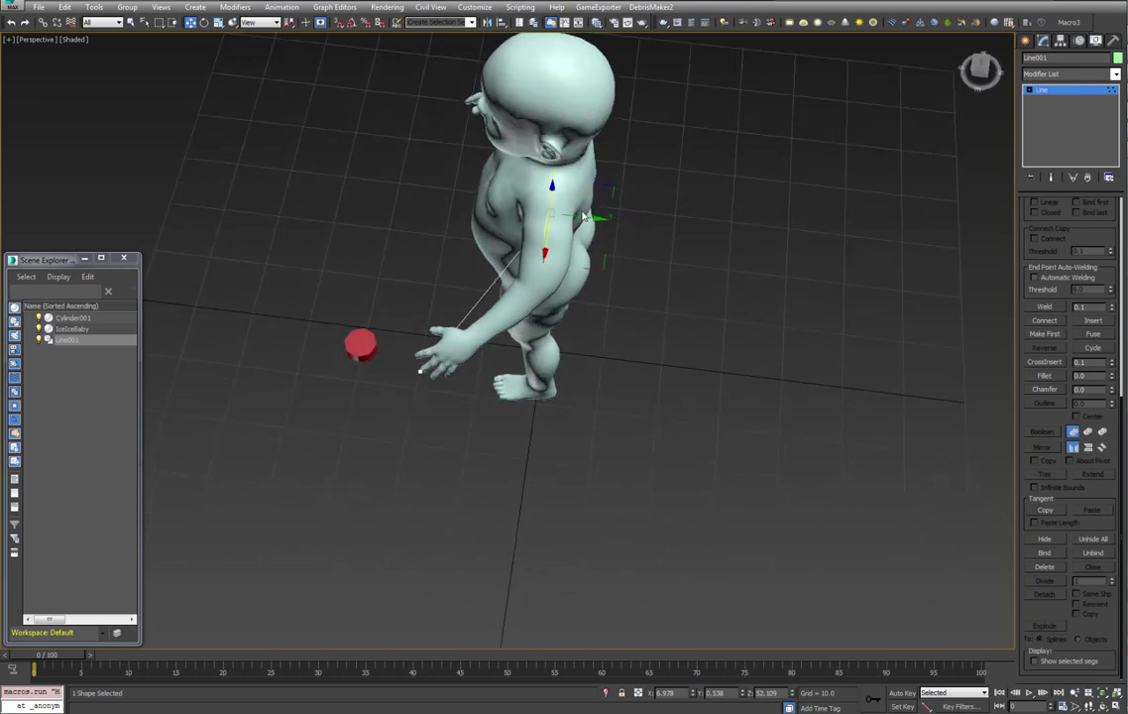
click(571, 220)
click(551, 214)
key(F3)
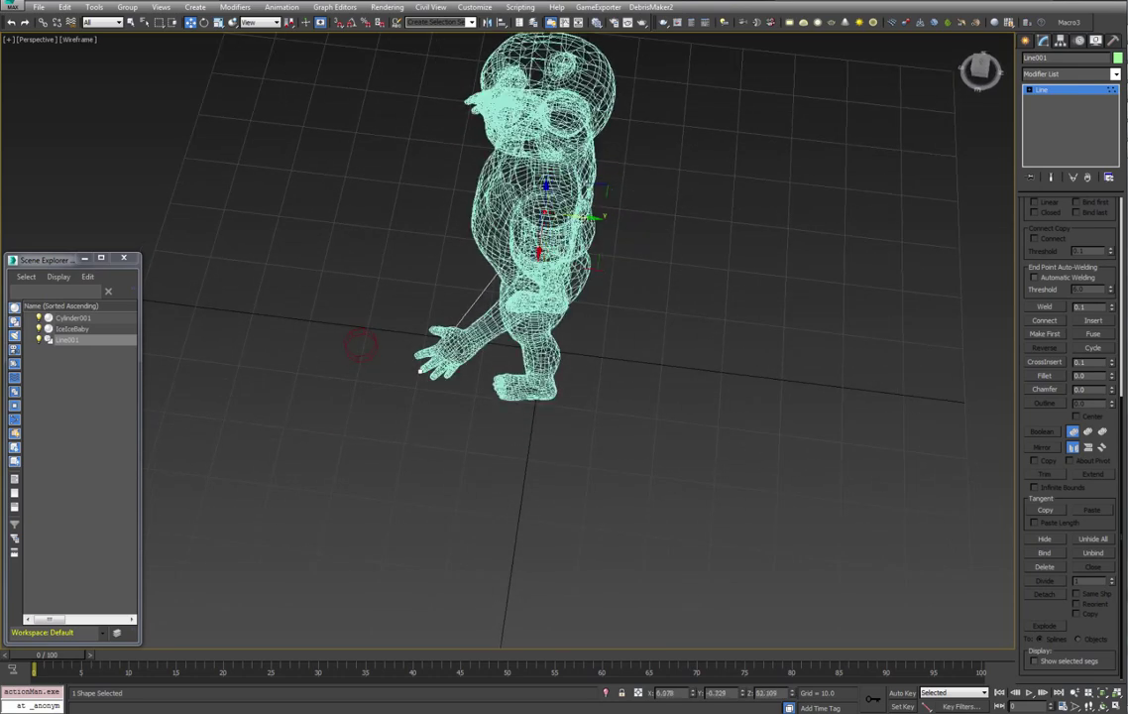
alt+middle_drag(590, 213, 603, 174)
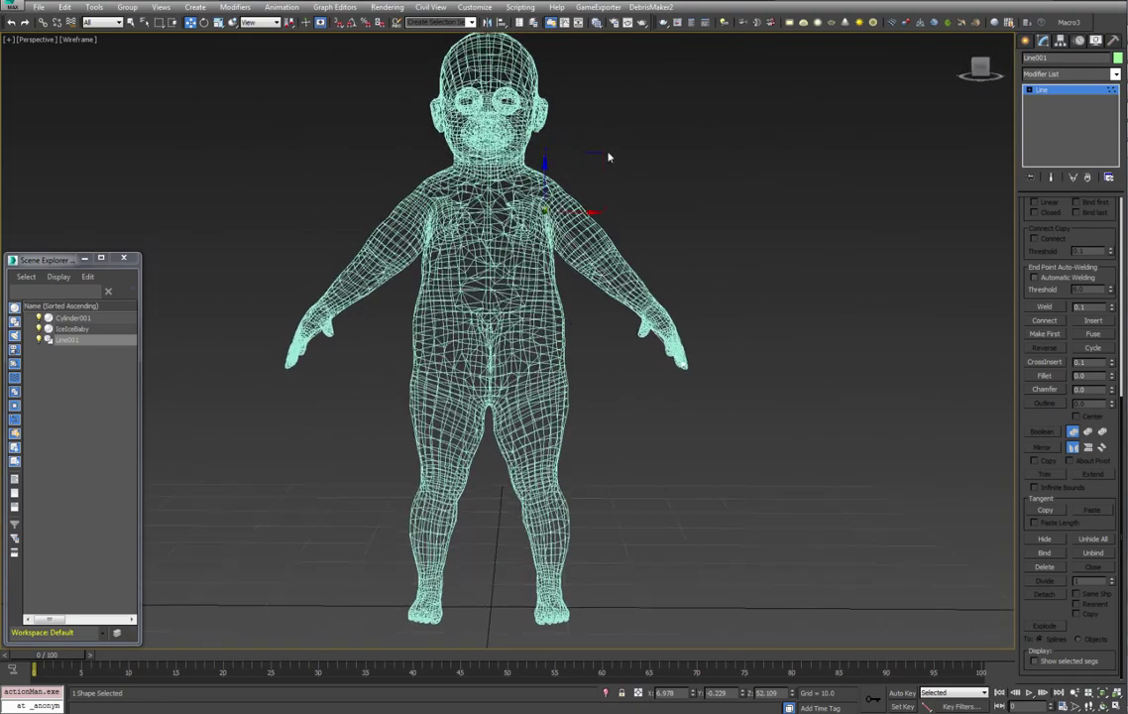
drag(605, 153, 686, 183)
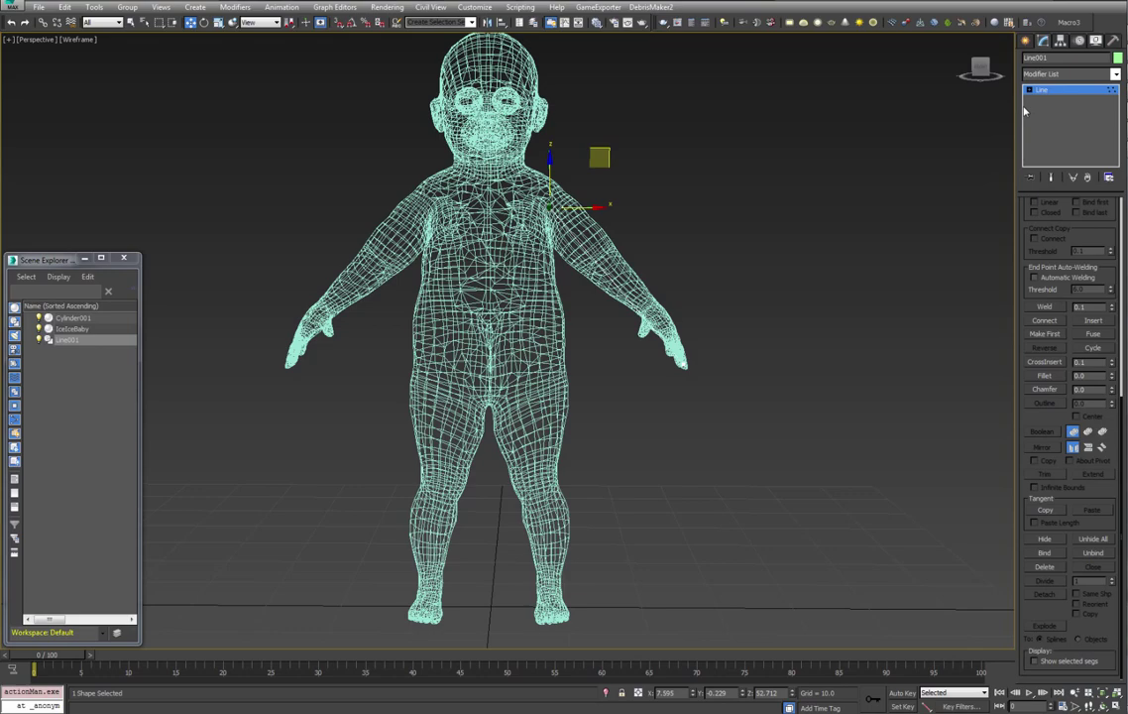
Divide the line's segment with 1 new vertex and move that vertex inside the left arm near the elbow
key(2)
middle_drag(634, 260, 626, 236)
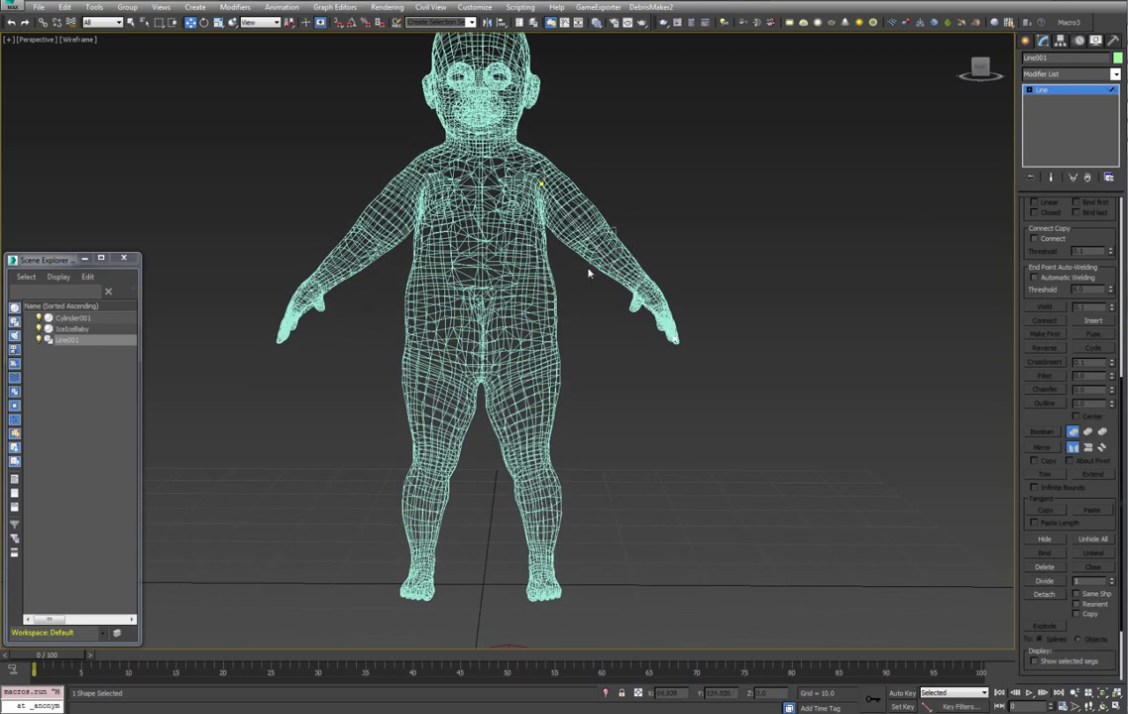
drag(588, 270, 588, 268)
click(1042, 583)
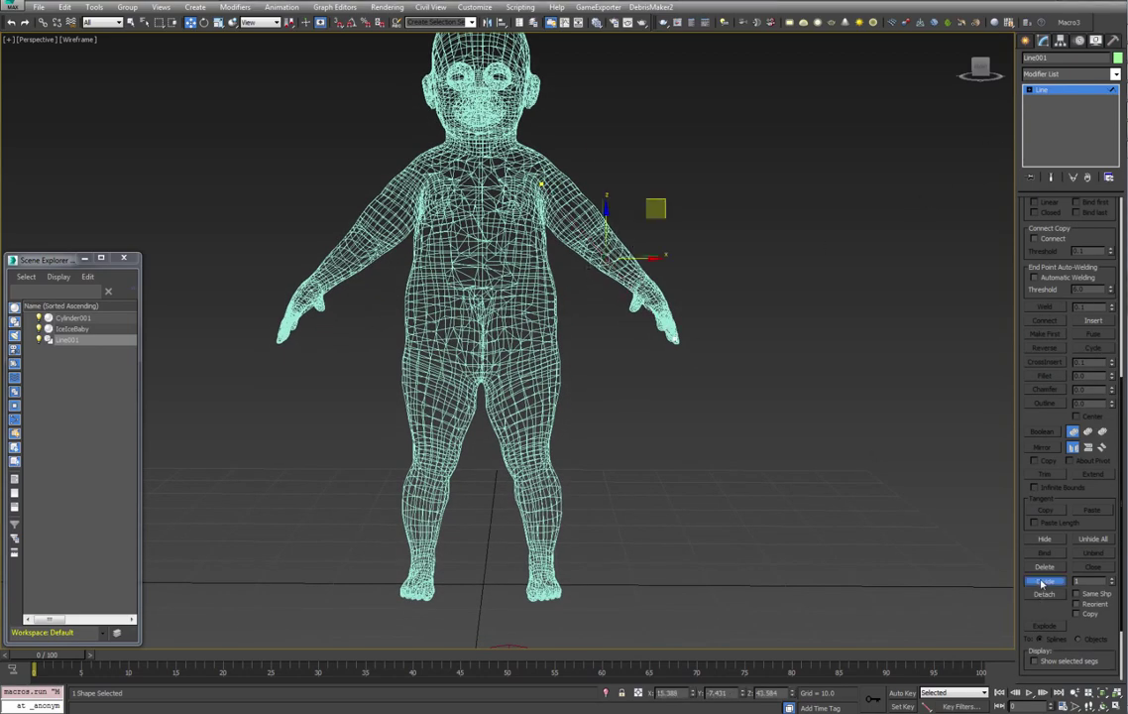
key(1)
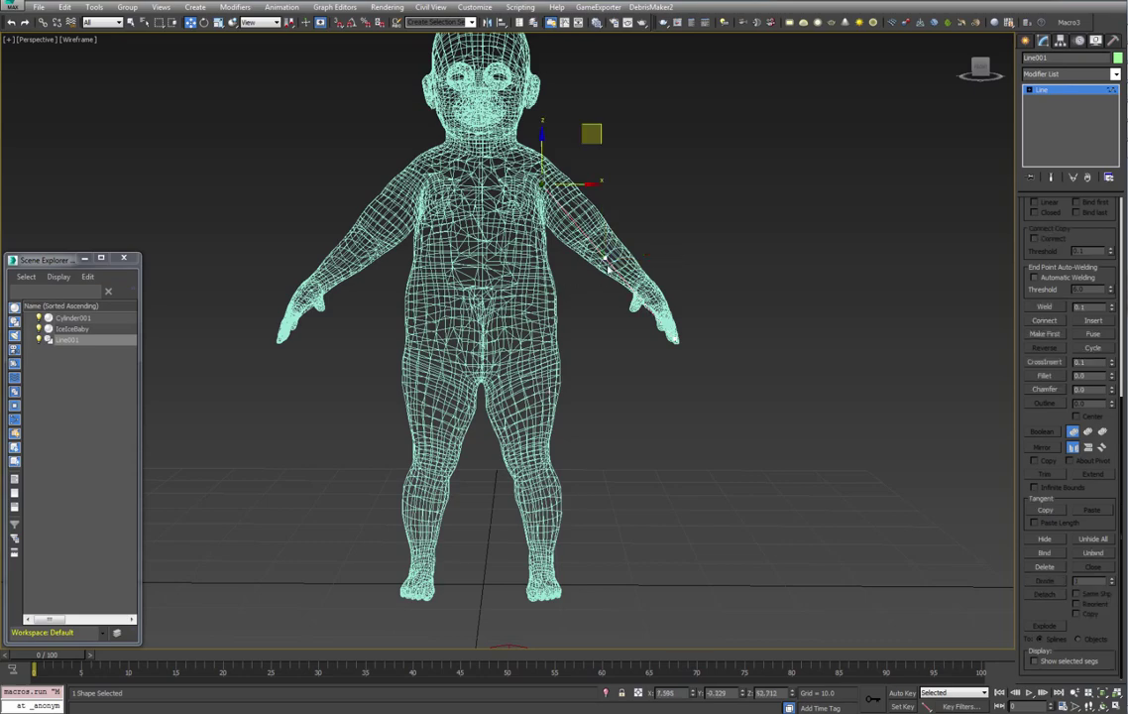
click(605, 258)
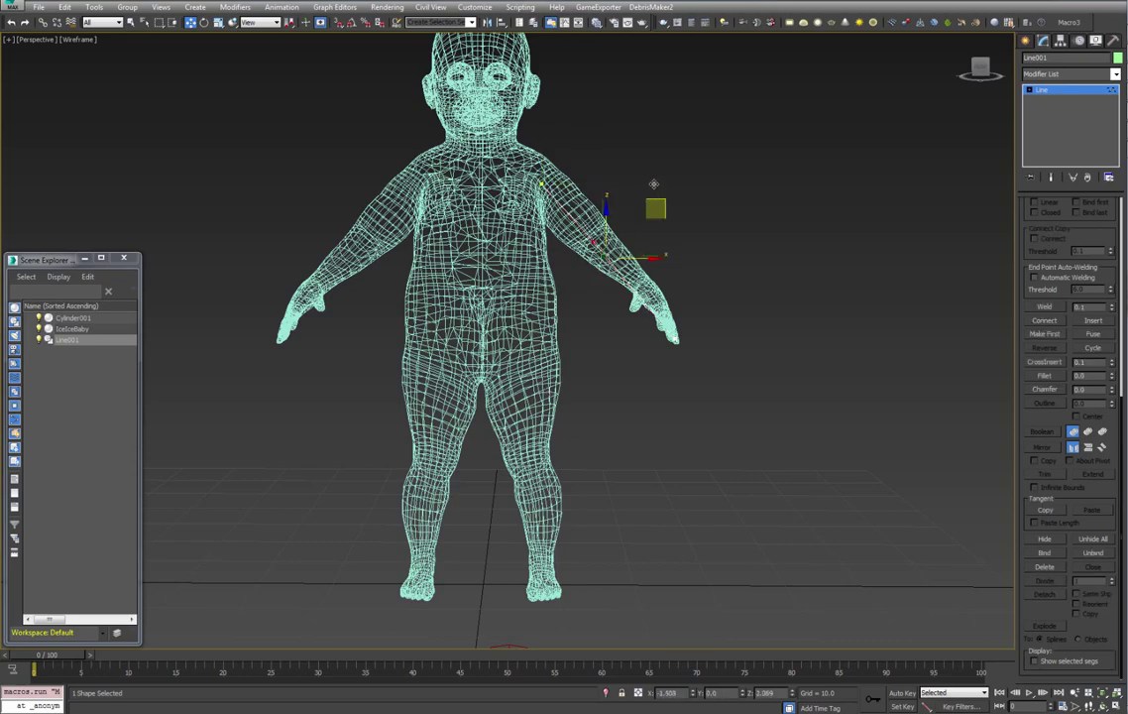
alt+middle_drag(651, 179, 651, 309)
drag(620, 239, 682, 243)
alt+middle_drag(600, 238, 674, 308)
Divide the lower segment of the line once and move the new vertex inside the baby's left wrist
key(2)
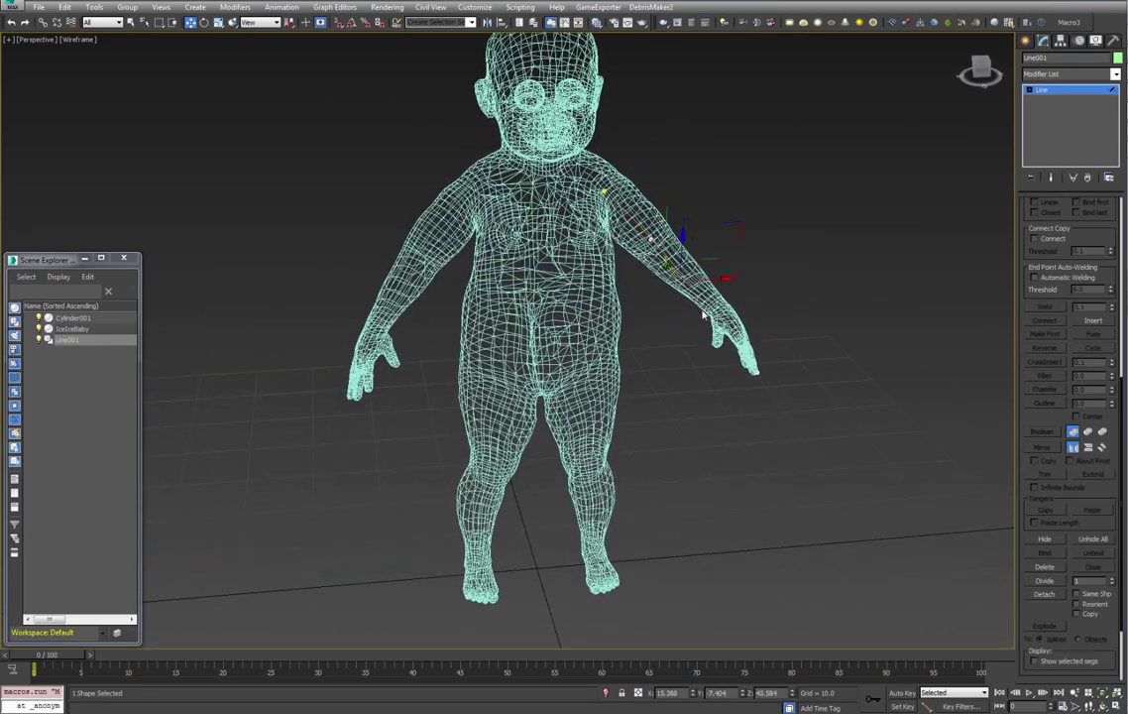
click(705, 303)
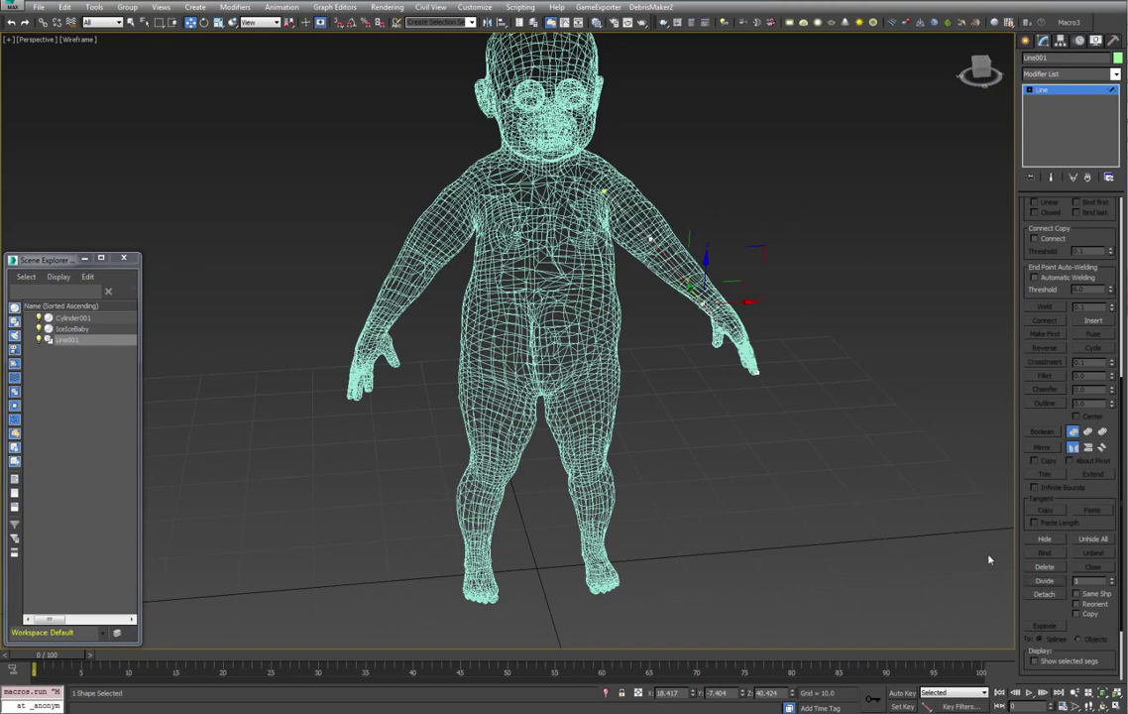
key(1)
drag(679, 326, 717, 292)
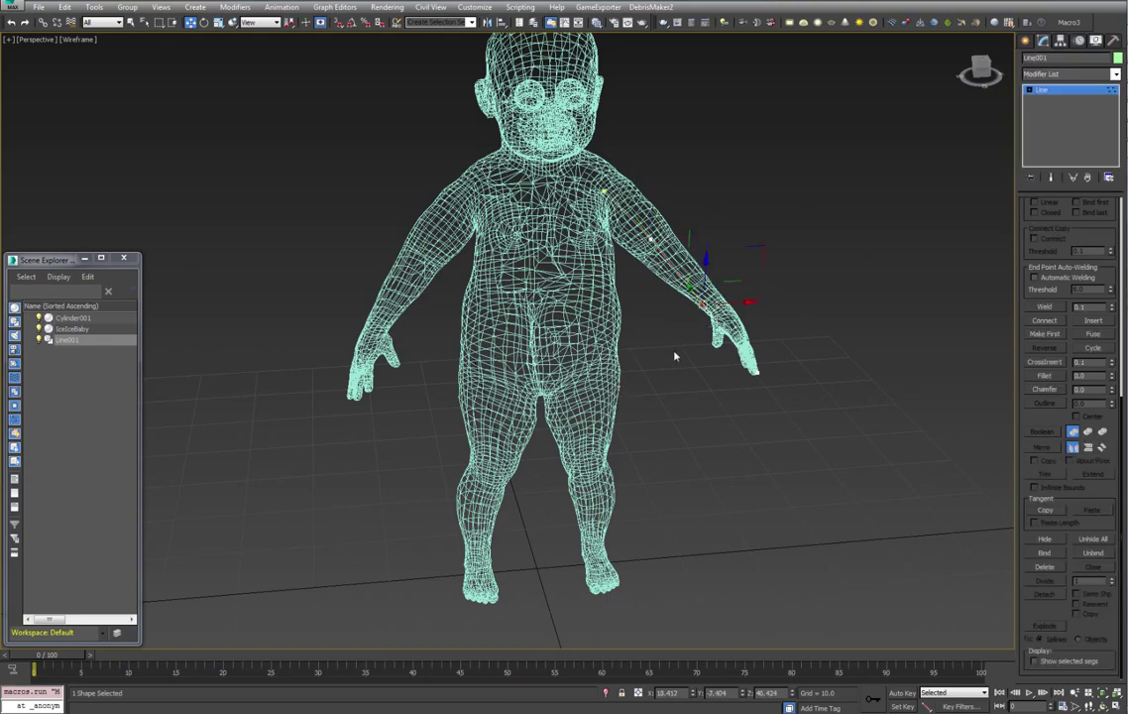
alt+middle_drag(687, 326, 541, 377)
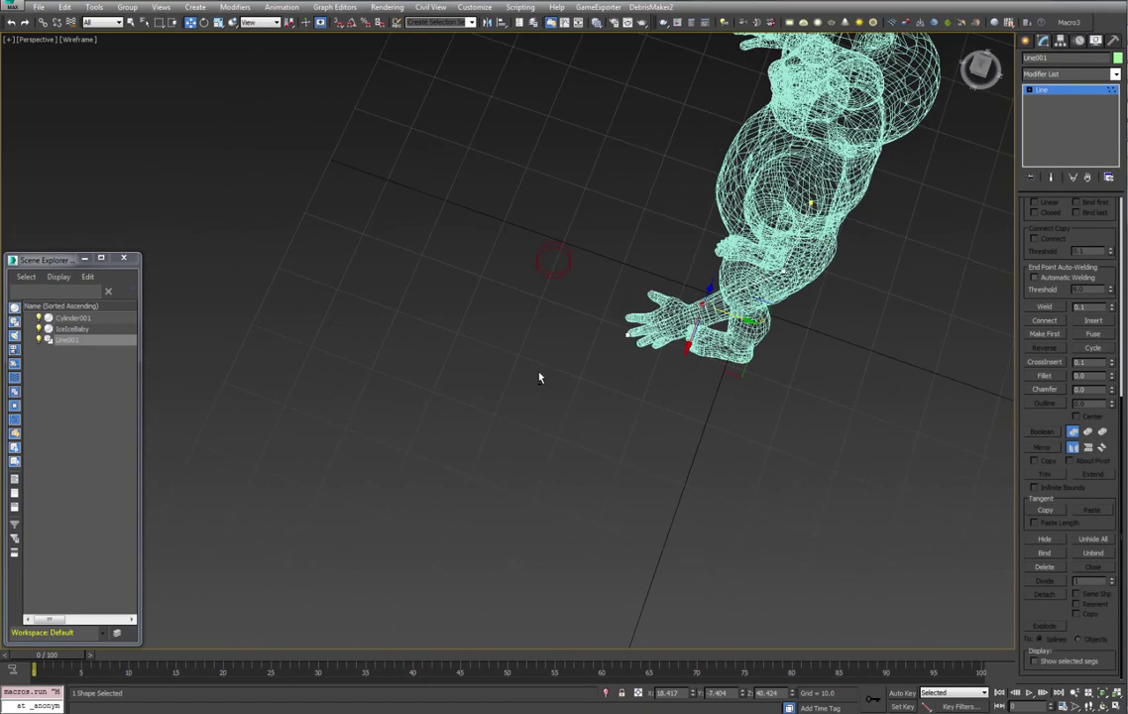
click(734, 369)
drag(732, 389, 729, 393)
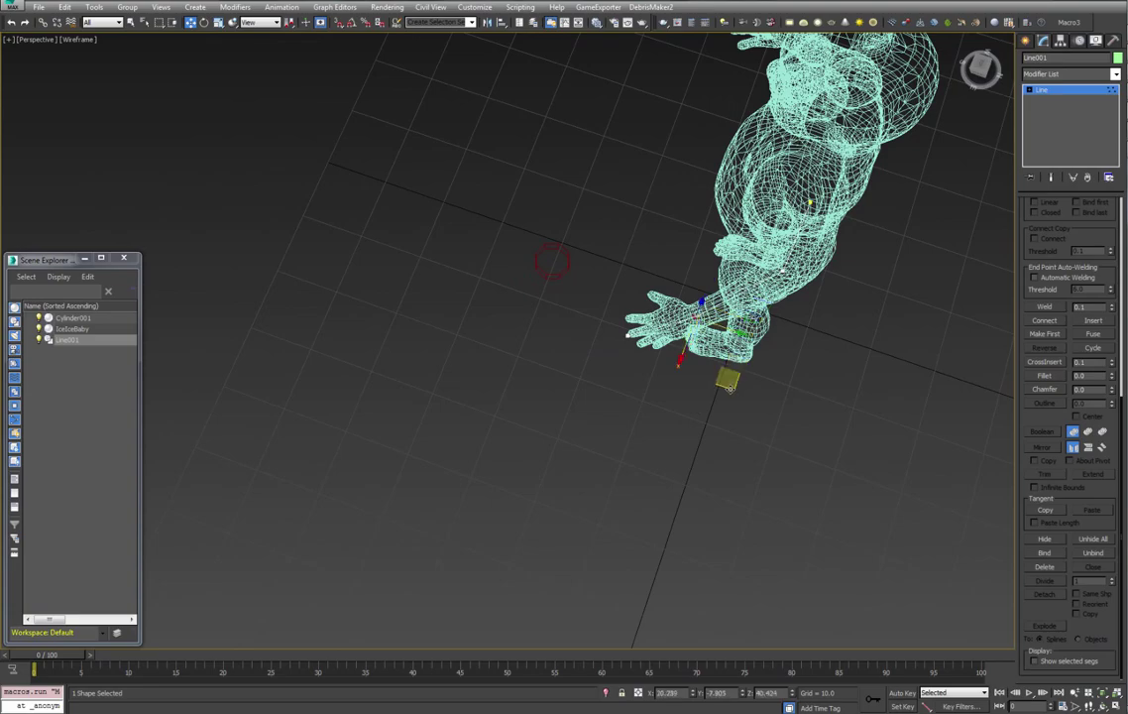
alt+middle_drag(729, 392, 751, 310)
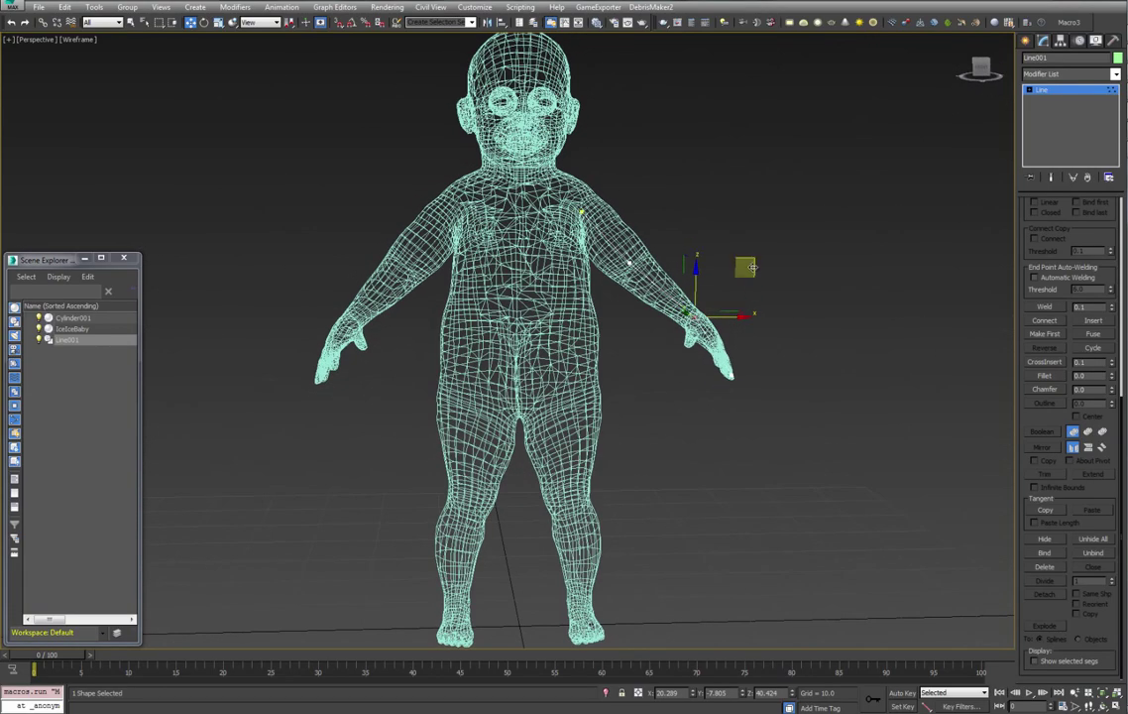
drag(752, 266, 751, 267)
alt+middle_drag(751, 268, 727, 312)
Select all of the line's vertices and change their vertex type
drag(541, 414, 534, 421)
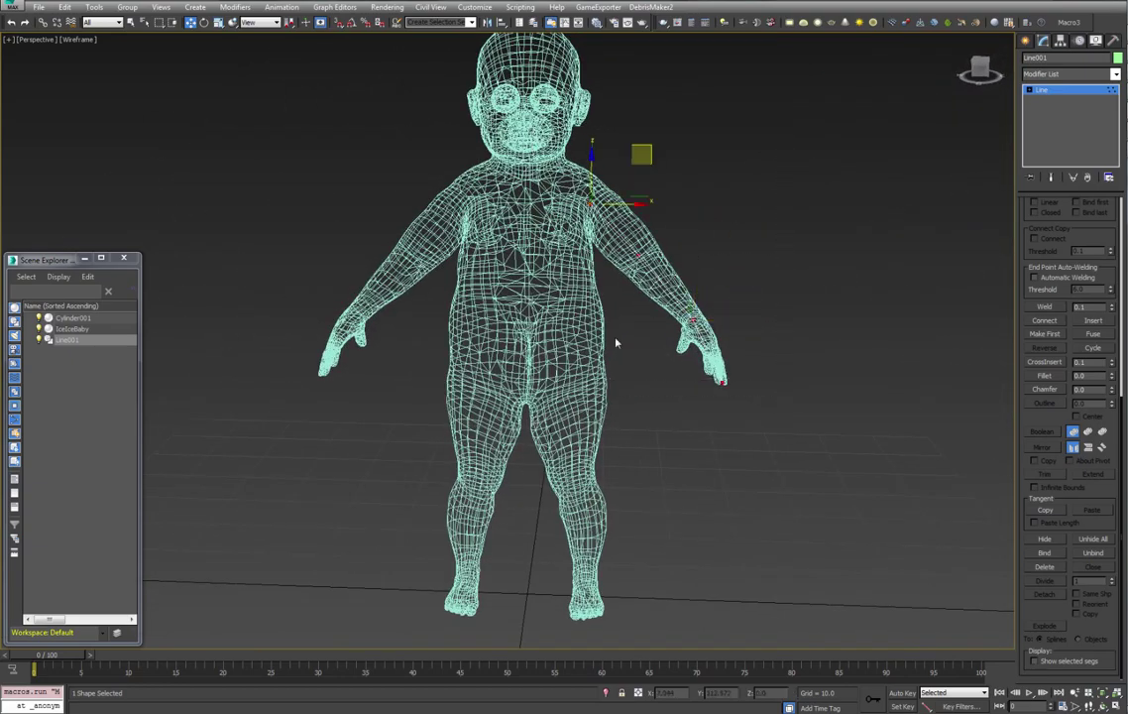
right_click(637, 257)
click(614, 193)
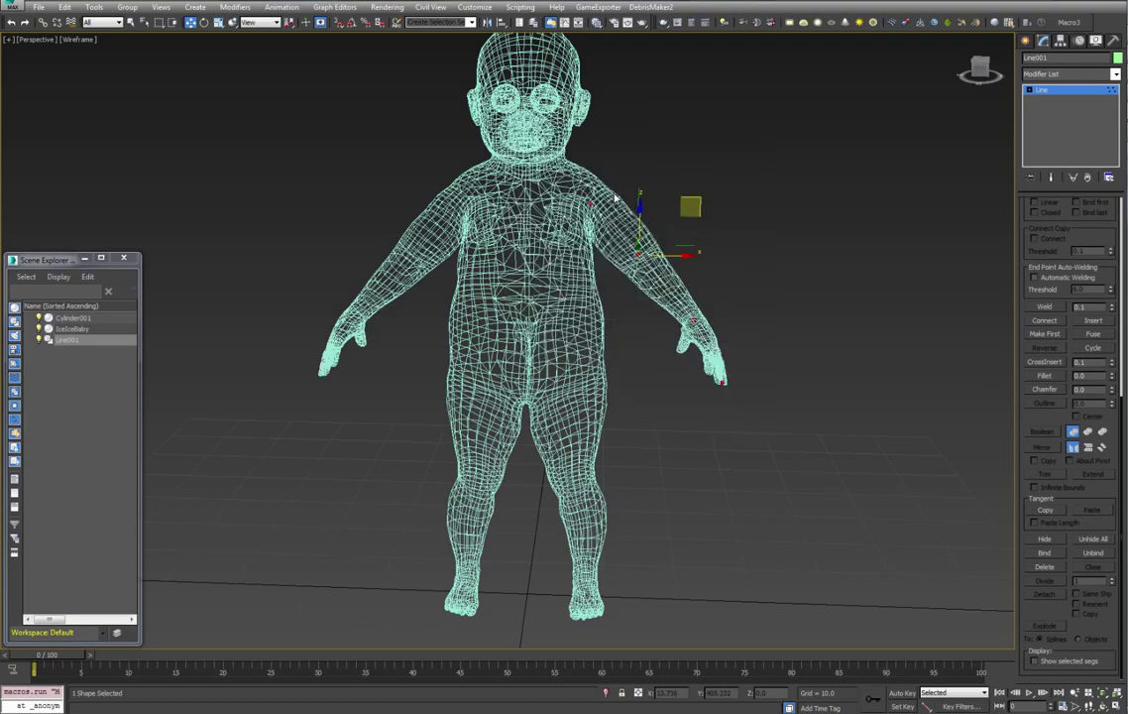
Adjust the line's shoulder vertex so it sits centred inside the upper arm, and leave vertex editing
alt+middle_drag(750, 282, 644, 256)
drag(728, 188, 751, 211)
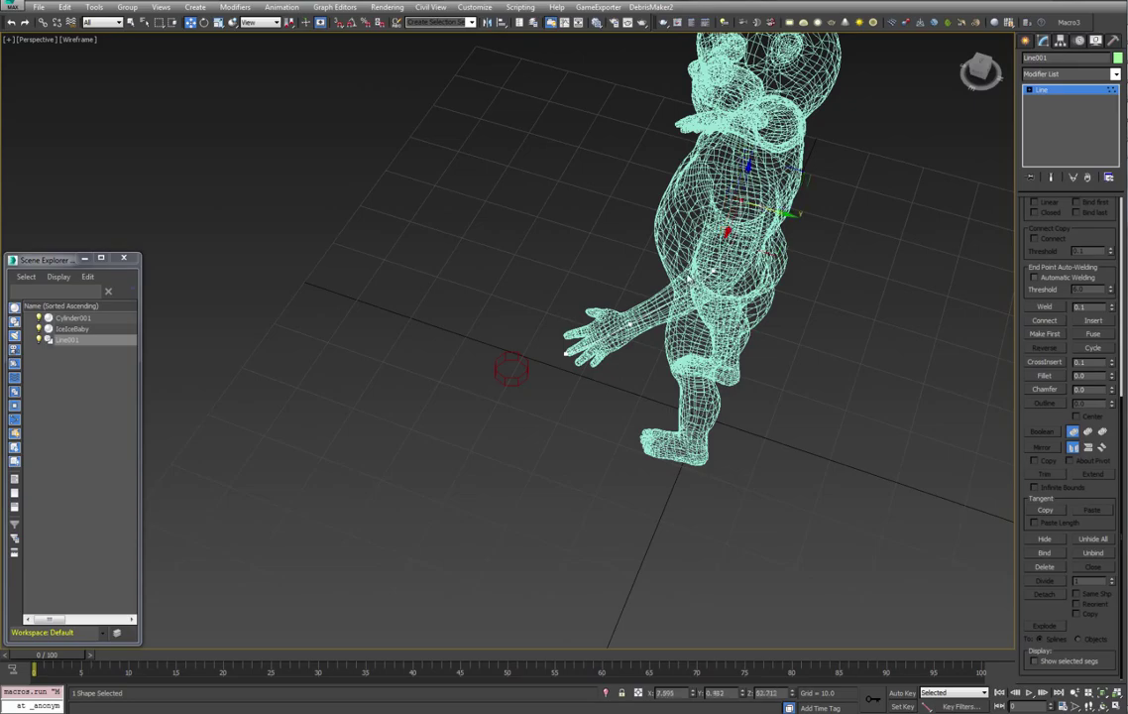
alt+middle_drag(612, 239, 747, 179)
click(1044, 93)
Pick the arm line as the path in the cylinder's Vu_PathConstraint modifier and return the viewport to shaded display
scroll(748, 180, down, 3)
alt+middle_drag(707, 282, 689, 295)
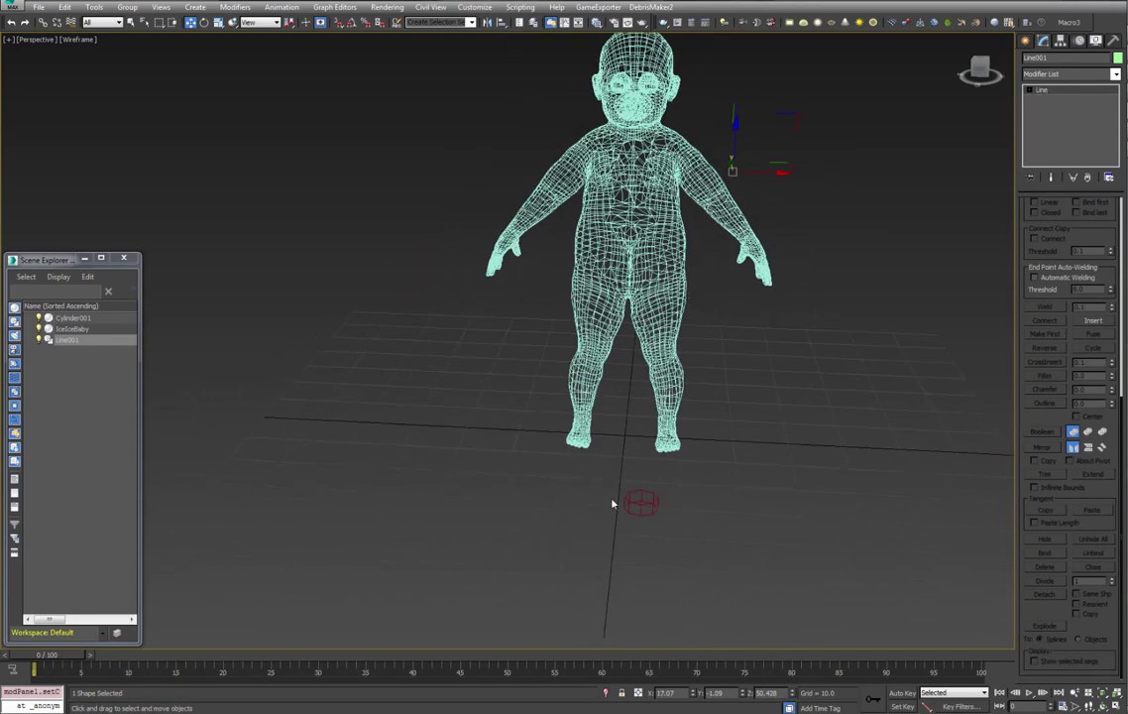
click(663, 527)
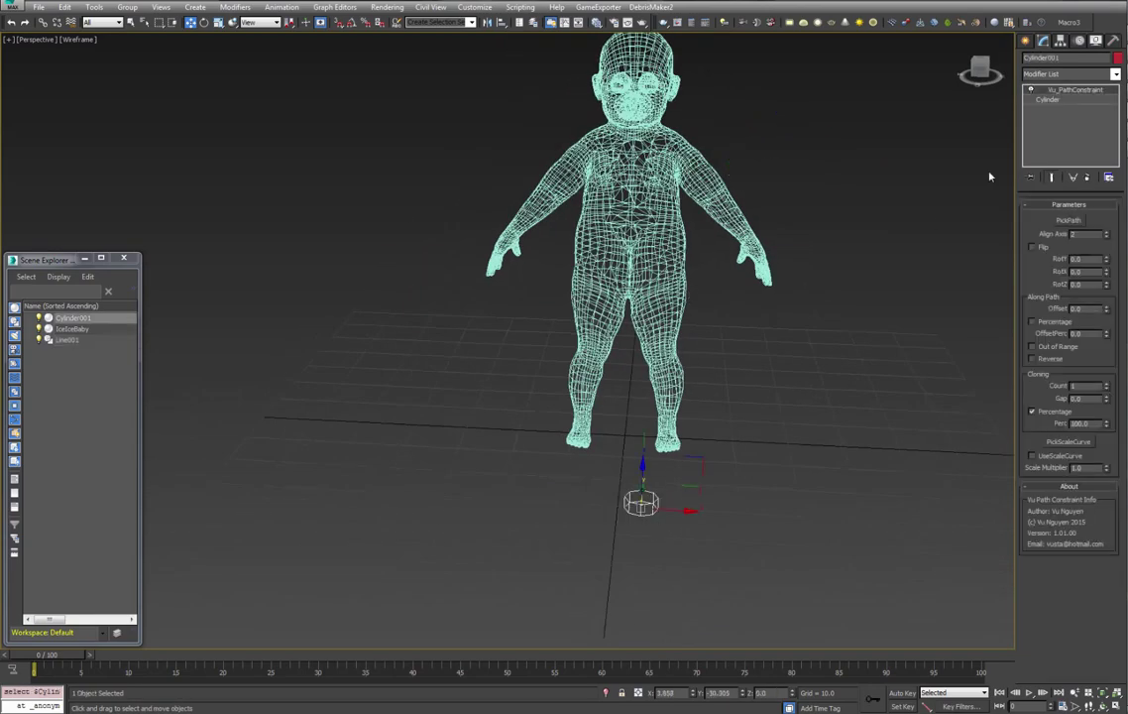
click(1069, 221)
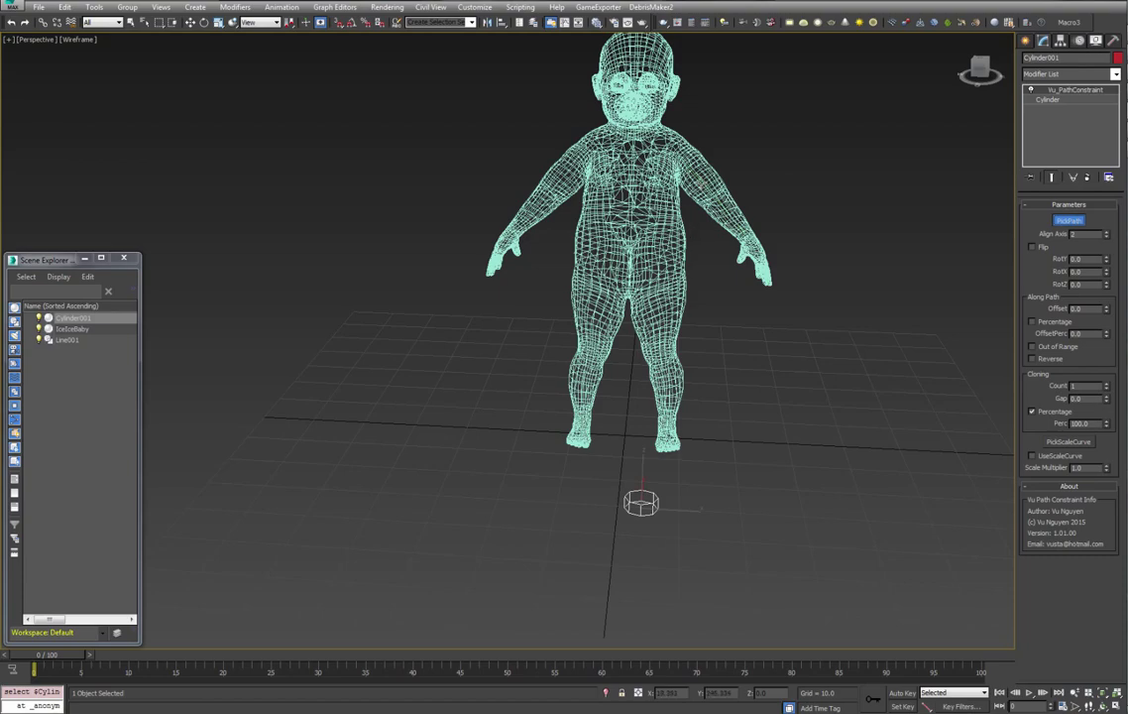
click(701, 183)
mouse_move(660, 293)
alt+middle_down()
mouse_move(622, 305)
mouse_move(663, 312)
mouse_move(637, 298)
mouse_move(615, 348)
alt+middle_up()
key(F3)
alt+middle_drag(623, 292, 611, 333)
Add a Poly Select modifier to the IceIceBaby mesh and enable vertex selection
click(612, 333)
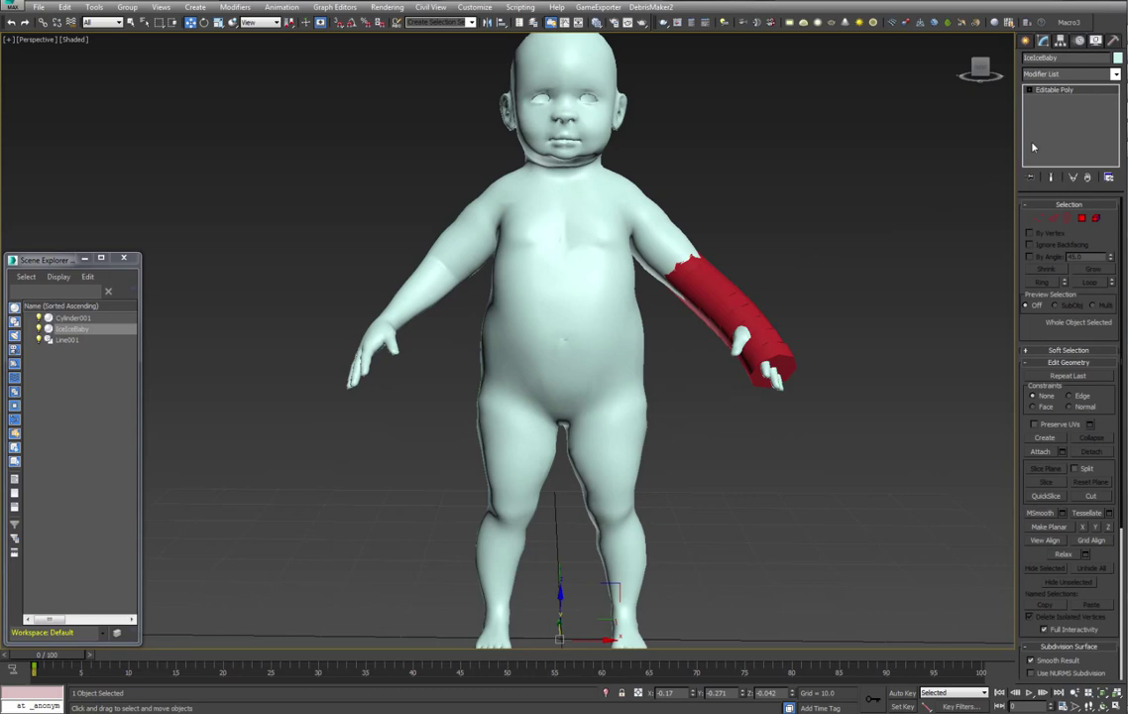
click(1115, 75)
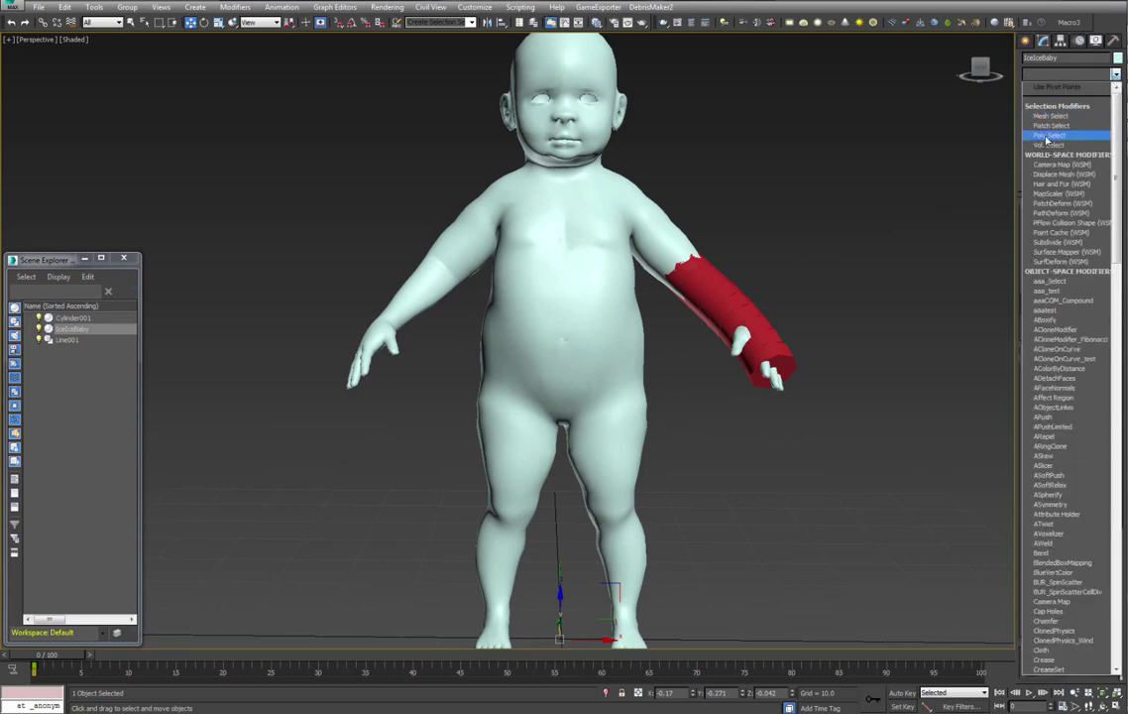
click(1048, 135)
click(1037, 203)
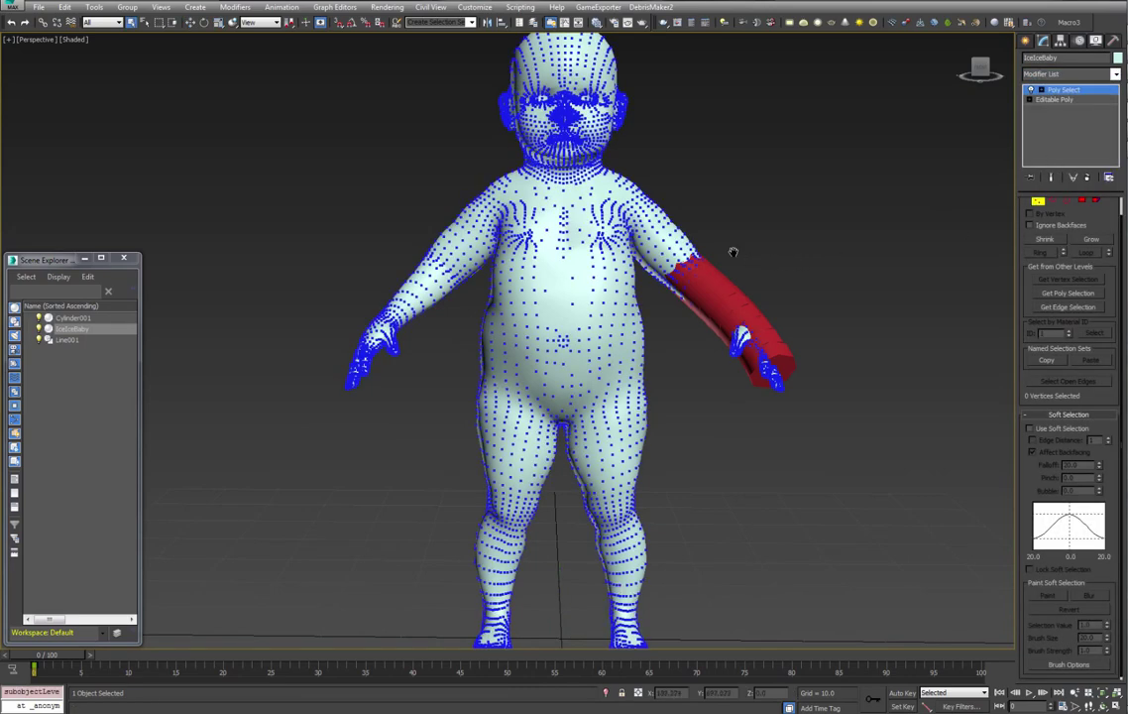
Select the vertices of the baby's left forearm and hand and grow the selection up to the shoulder
alt+middle_drag(731, 252, 667, 268)
drag(640, 432, 633, 439)
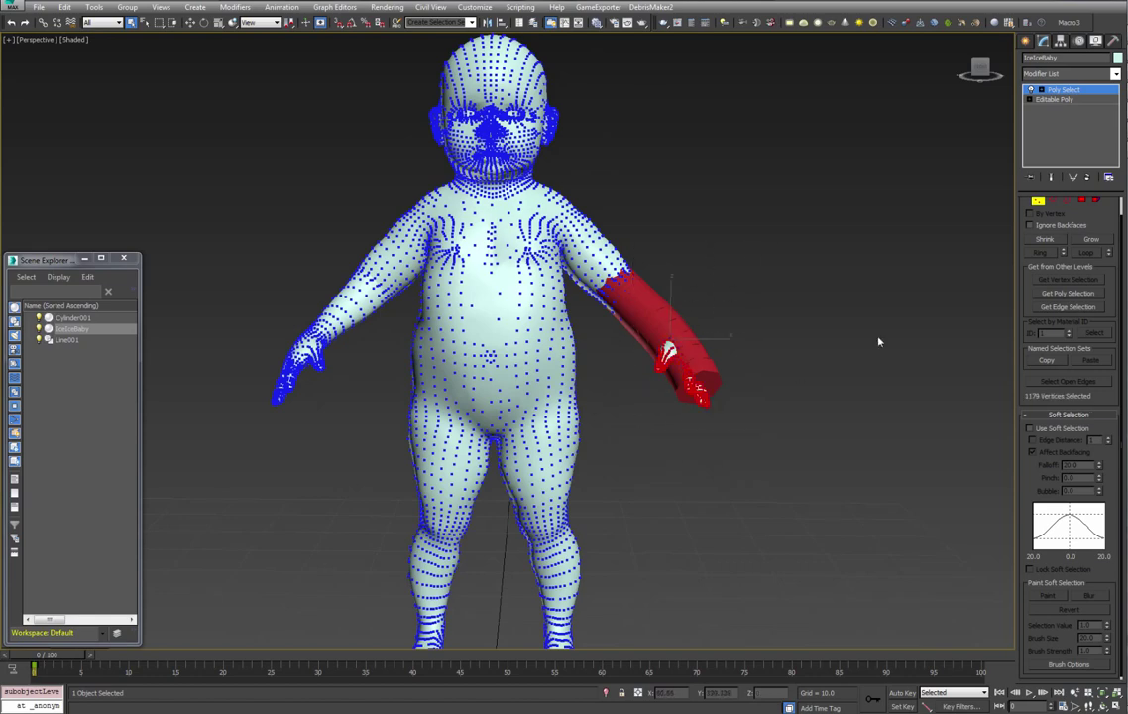
click(1090, 244)
click(1091, 240)
click(1090, 242)
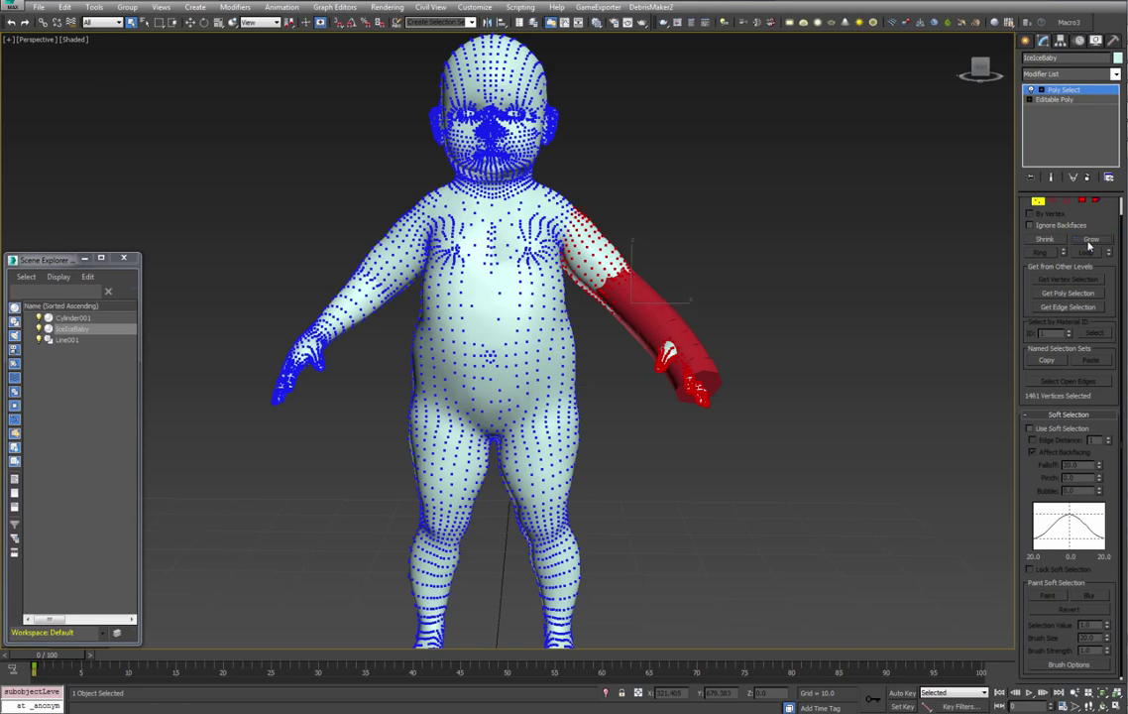
Enable soft selection on the arm vertices with a falloff of 5
click(1043, 428)
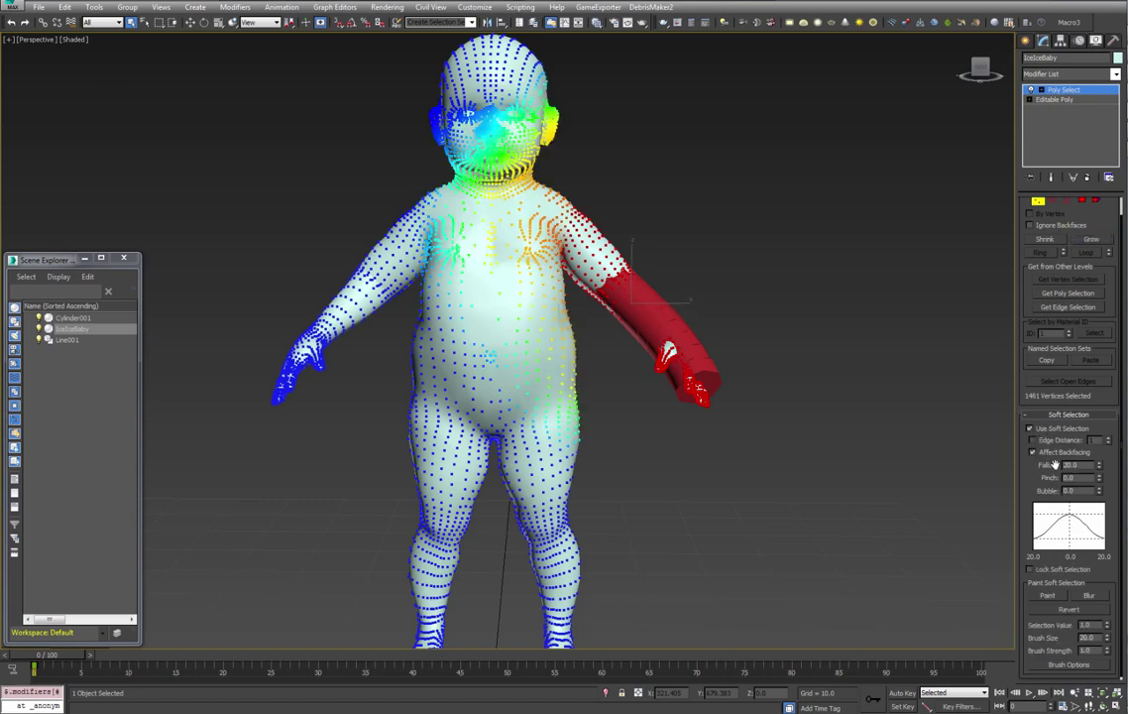
text(5)
key(Return)
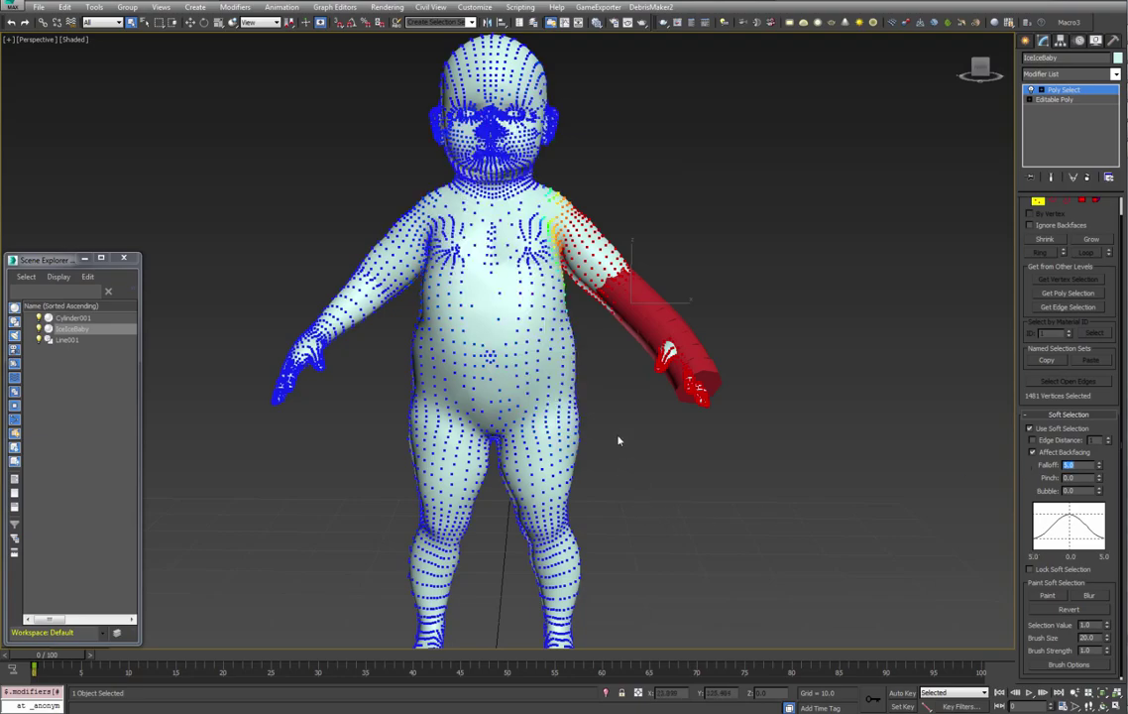
alt+middle_drag(620, 389, 575, 392)
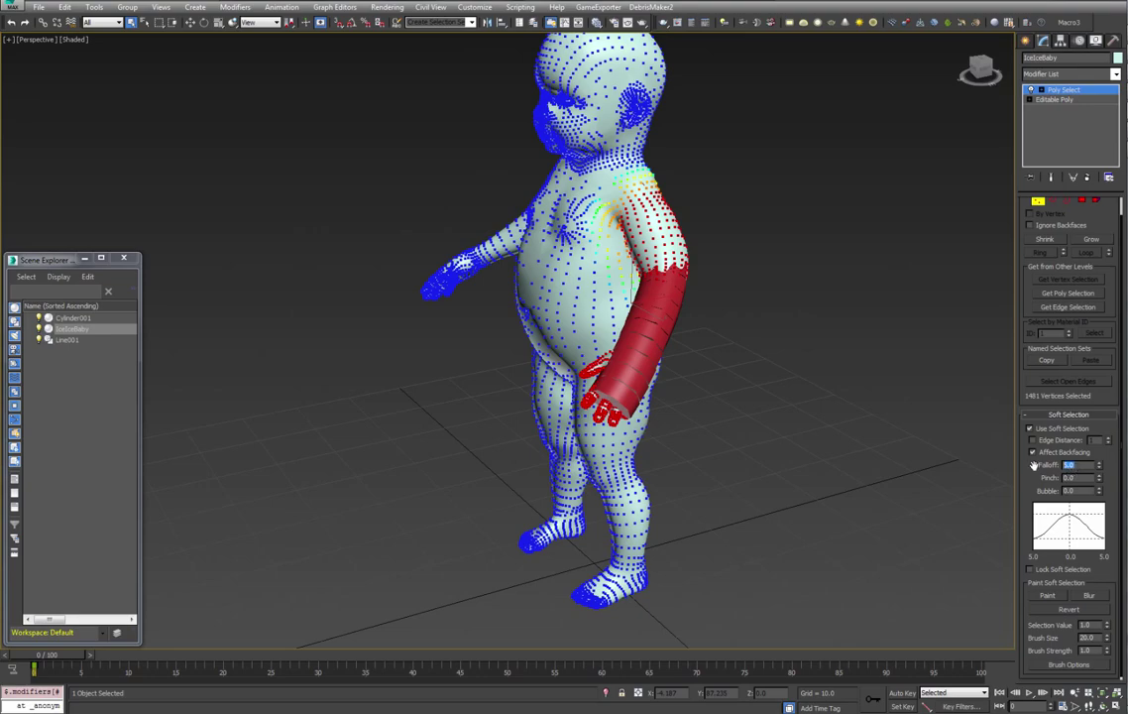
Set the soft selection falloff of the arm vertices to 3
text(3)
key(Return)
alt+middle_drag(674, 367, 759, 361)
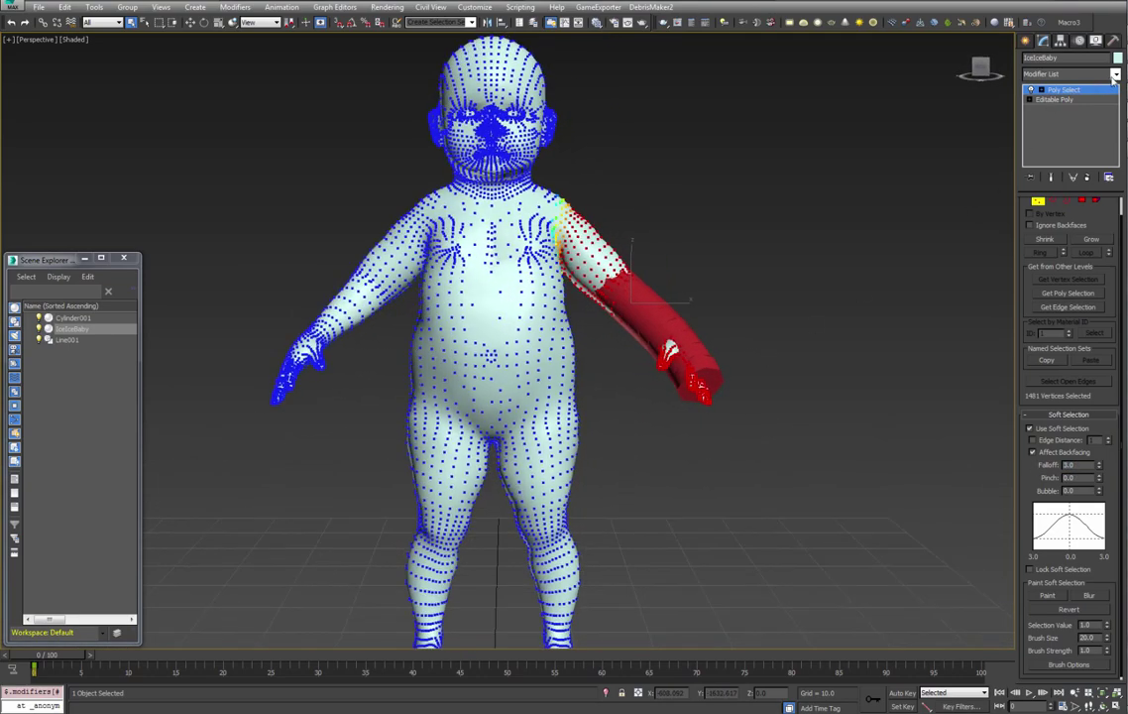
Add a Skin Wrap modifier above the Poly Select on the baby mesh and add Cylinder001 as its wrap object
click(1116, 74)
drag(1114, 99, 1110, 411)
click(1045, 291)
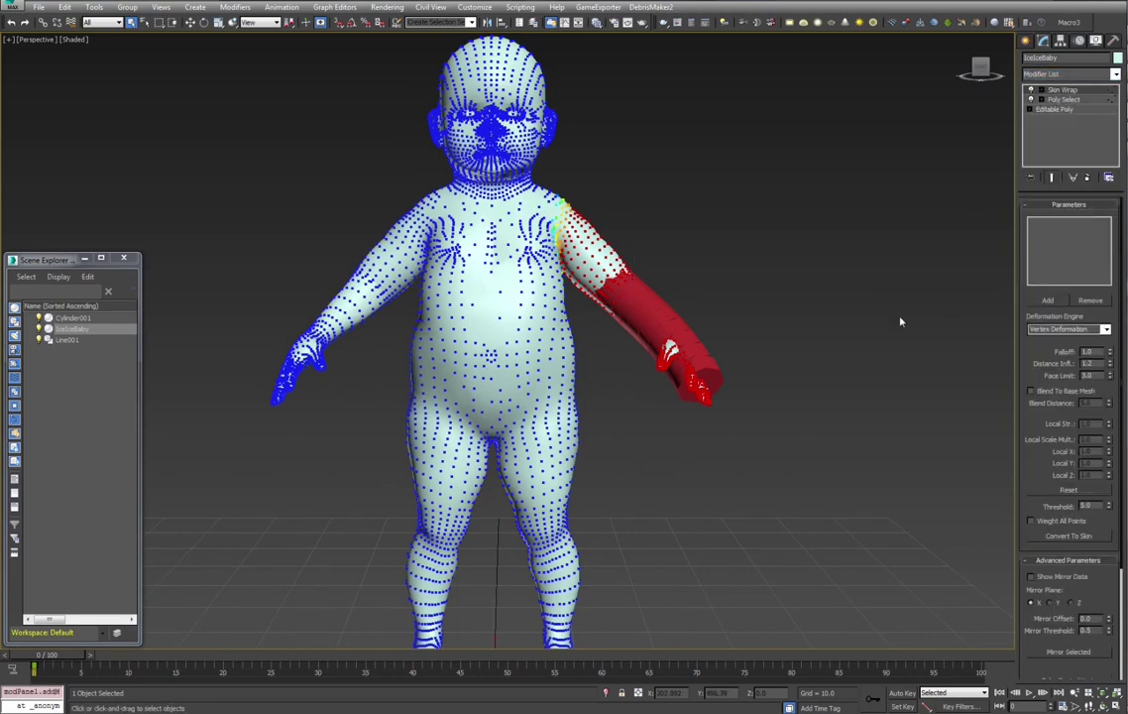
click(1048, 300)
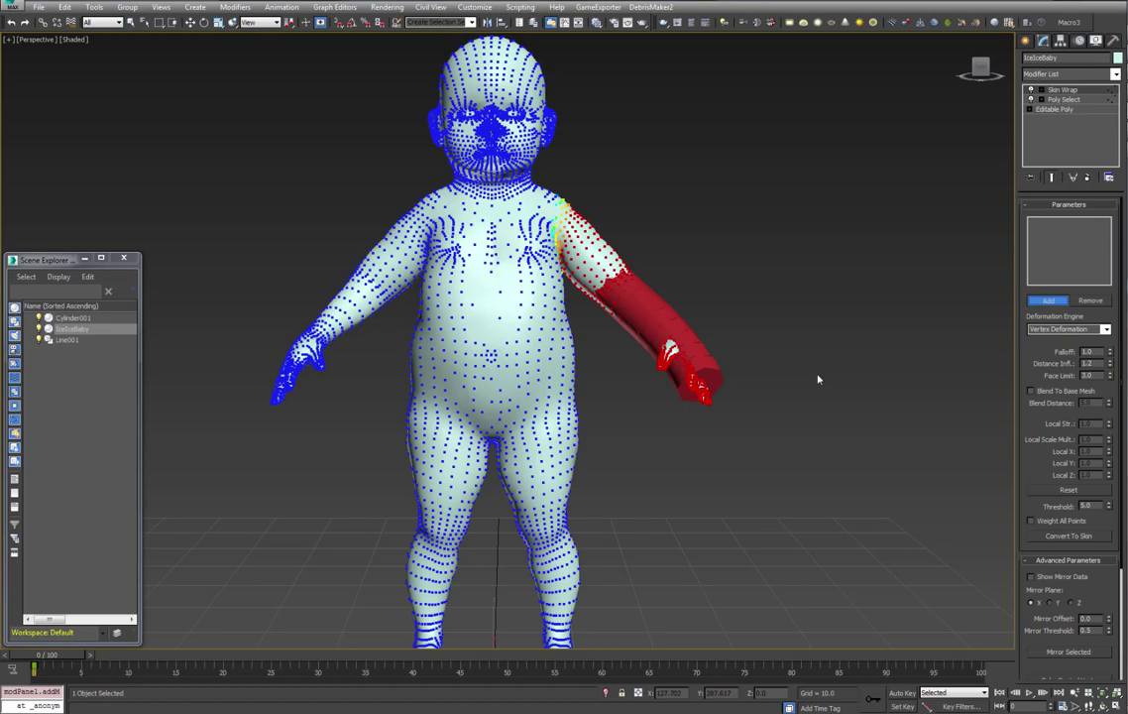
click(718, 372)
click(1033, 302)
alt+middle_drag(750, 299, 720, 268)
middle_drag(719, 335, 707, 300)
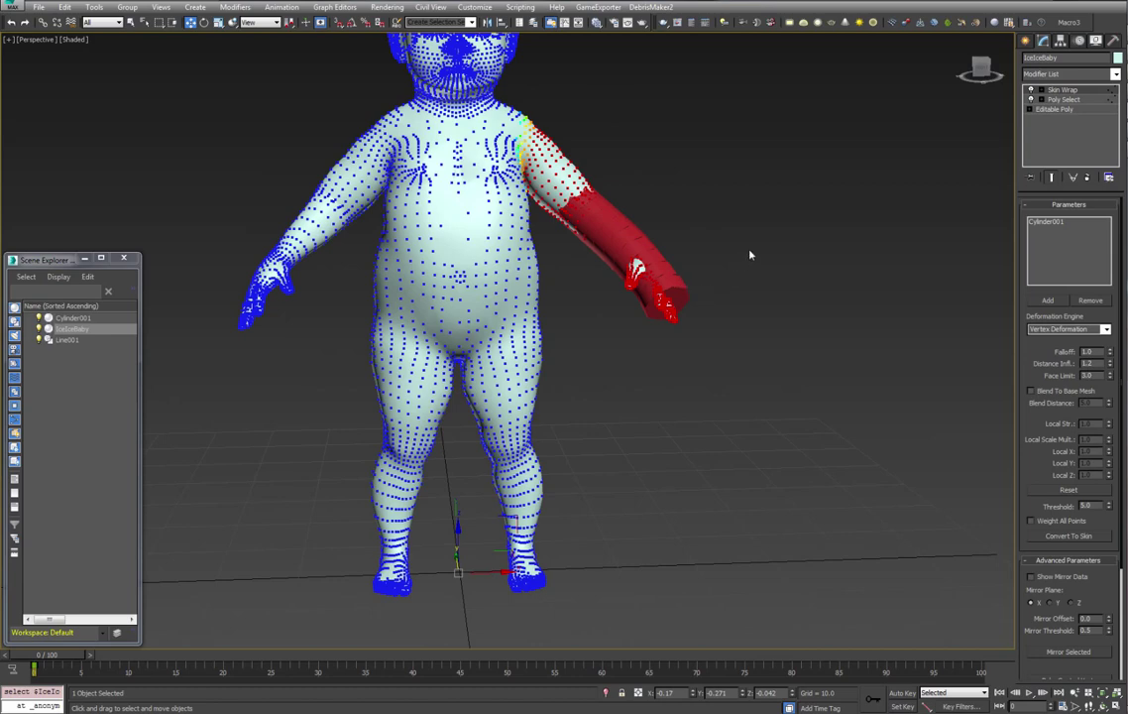
alt+middle_drag(750, 255, 722, 294)
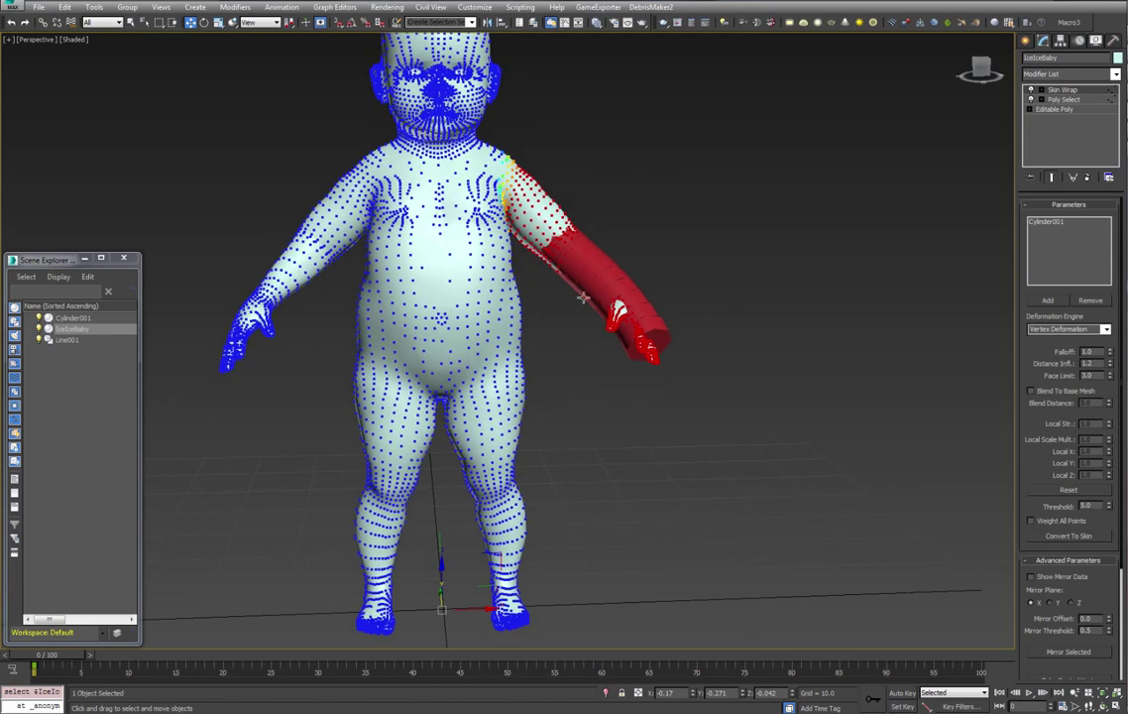
Set Cylinder001 to Display as Box in its object properties and switch the viewport to the front view
click(72, 317)
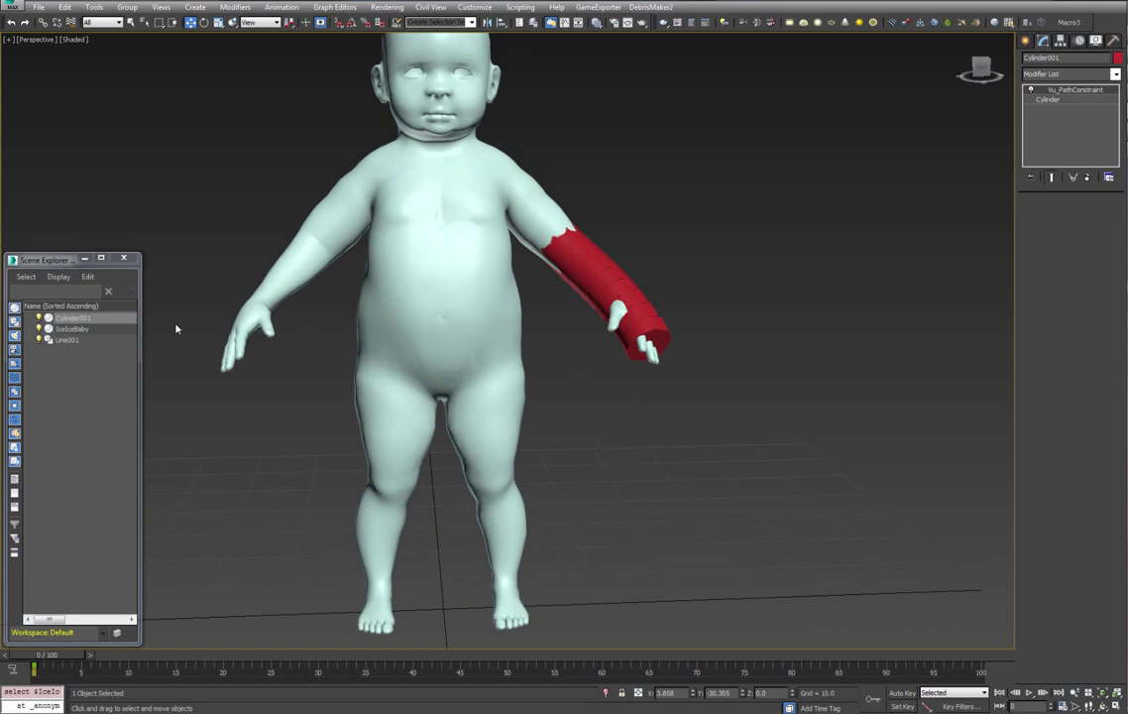
right_click(659, 319)
click(672, 402)
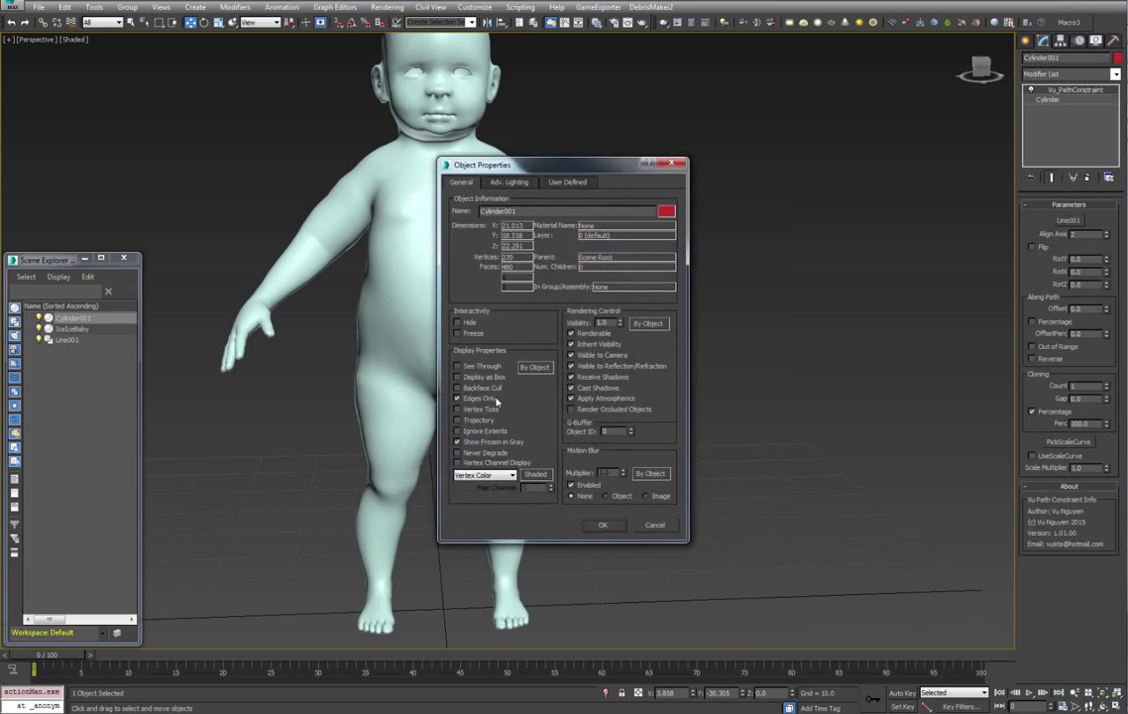
click(603, 524)
alt+middle_drag(577, 332, 506, 325)
scroll(565, 317, down, 3)
key(f)
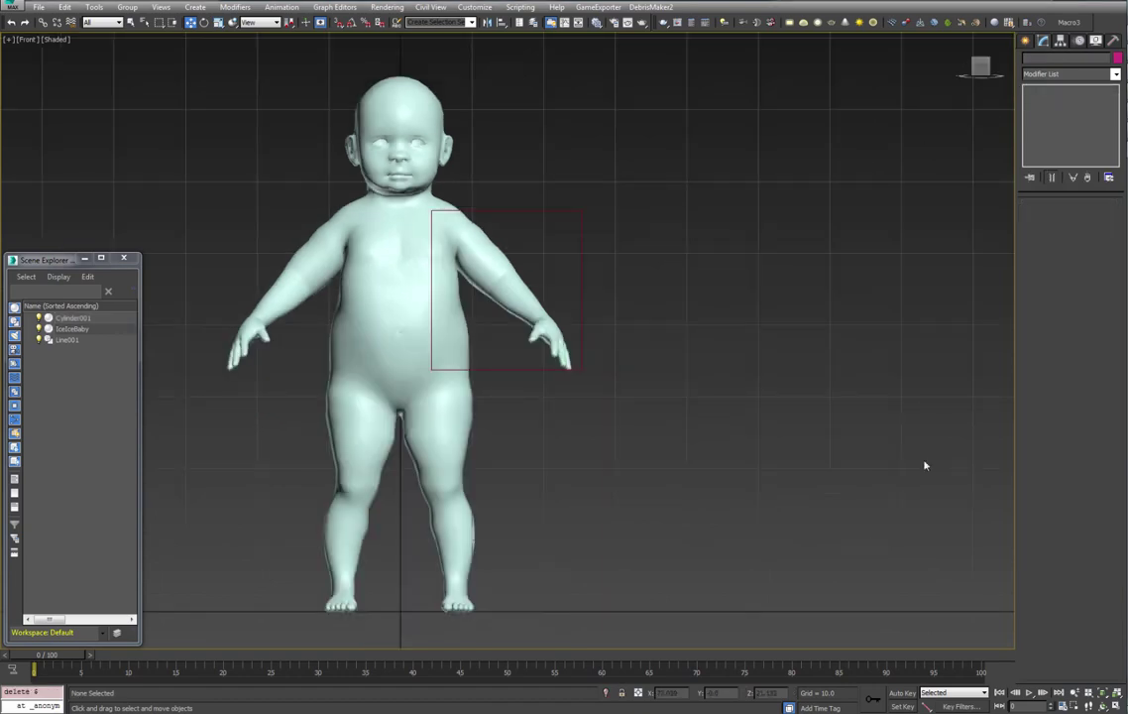
Draw a nearly horizontal three-vertex line in the empty space beside the baby's left arm
middle_drag(828, 313, 801, 313)
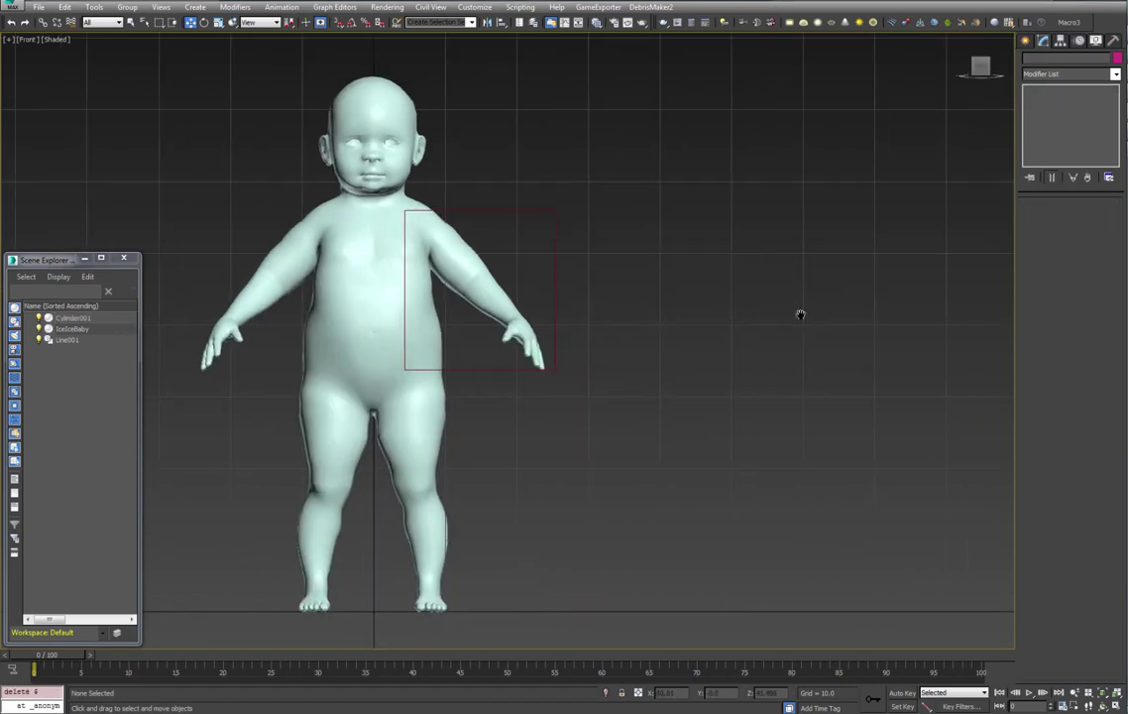
click(1027, 41)
click(1042, 130)
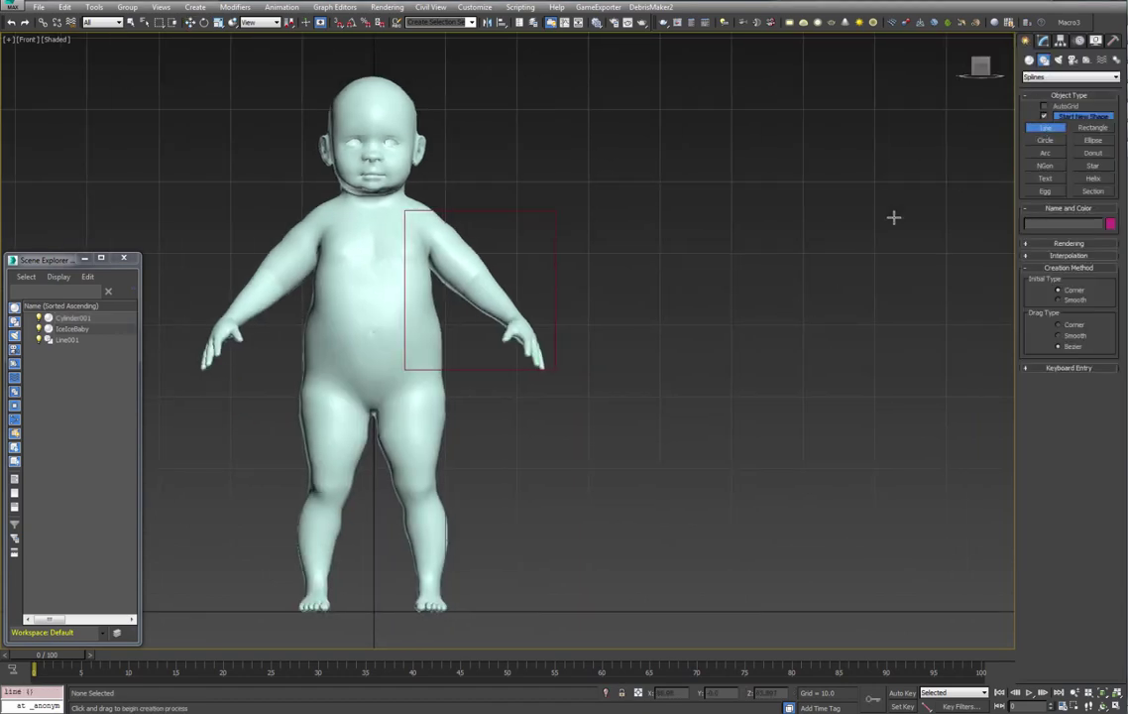
click(614, 287)
click(691, 287)
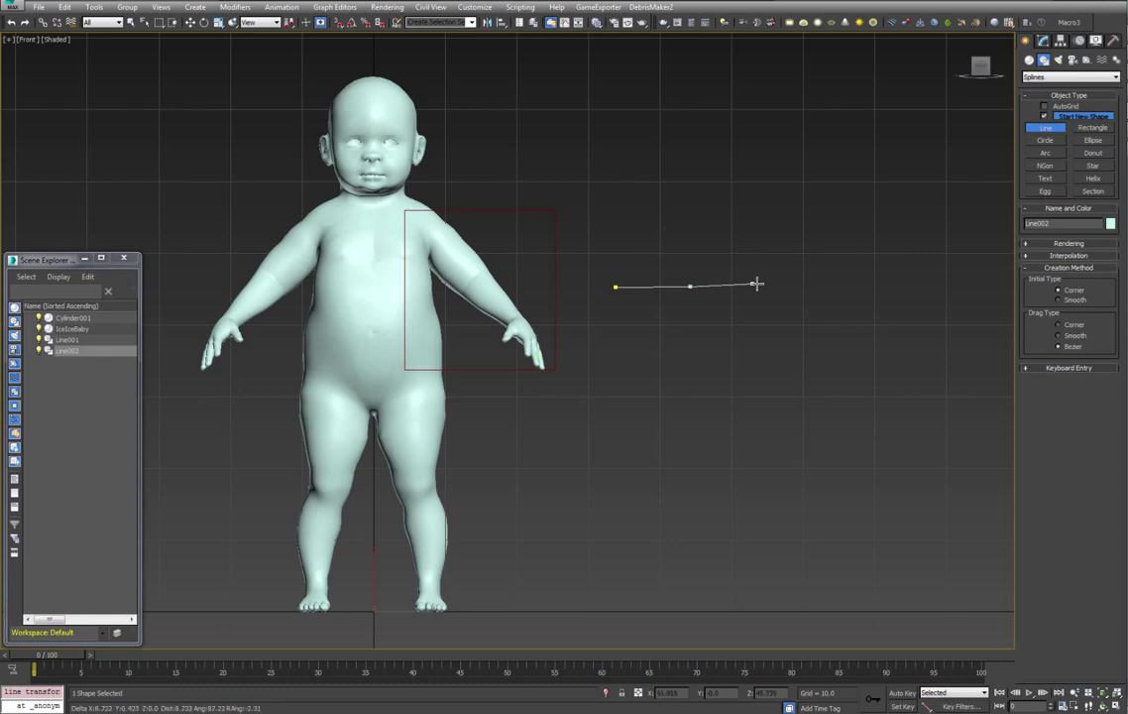
click(760, 287)
right_click(760, 287)
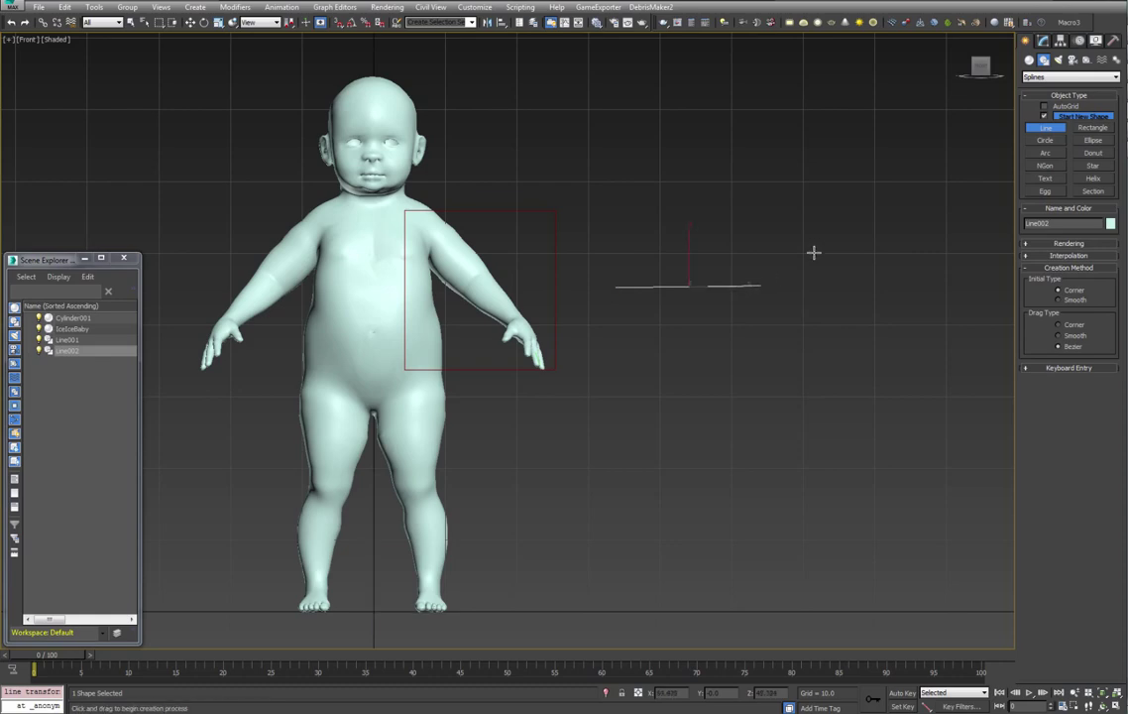
middle_drag(662, 252, 707, 249)
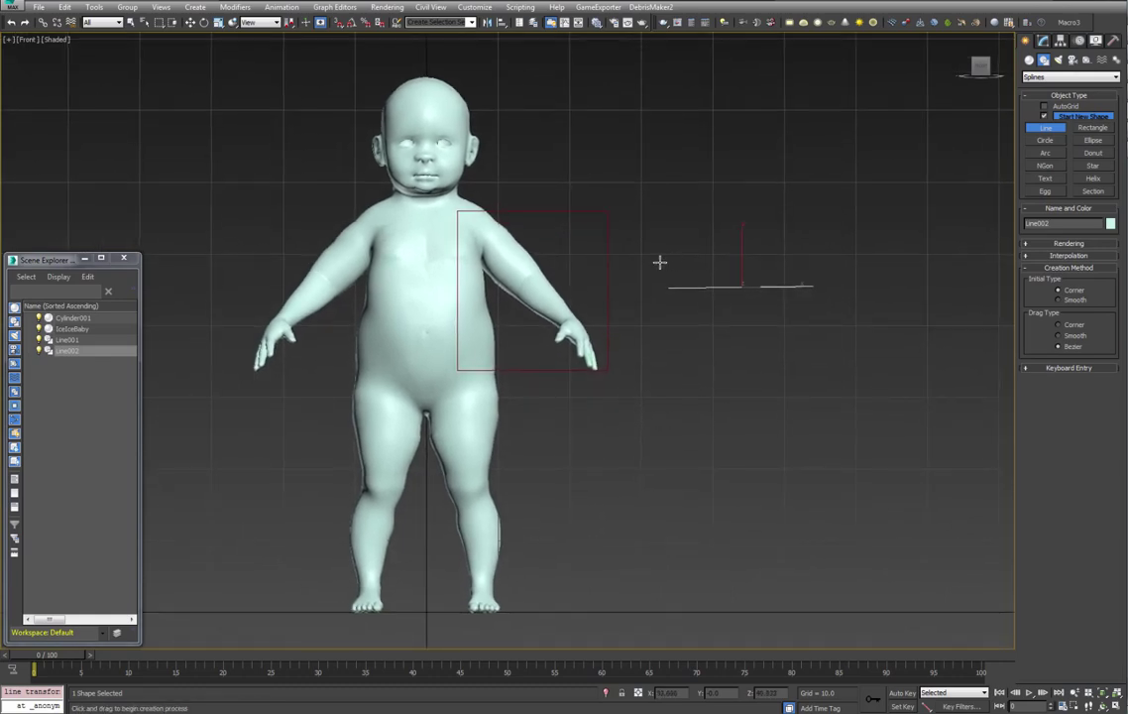
Convert the new line's vertices to Bezier and its end vertices to Bezier Corner
key(1)
key(q)
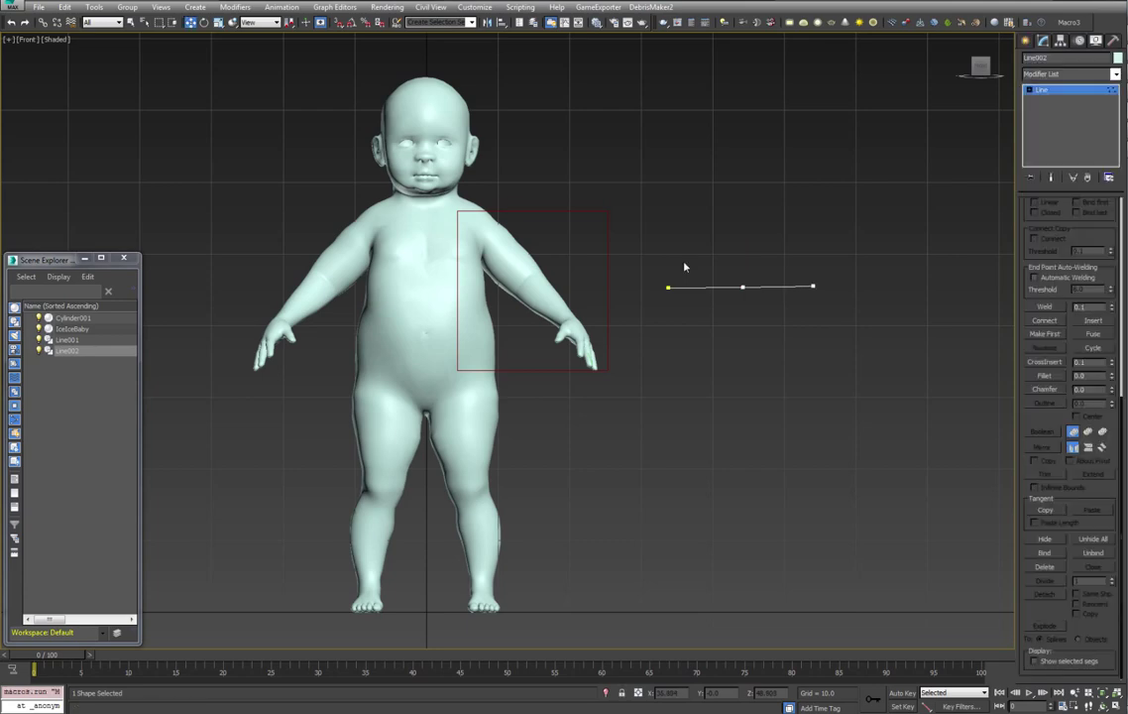
key(w)
right_click(738, 287)
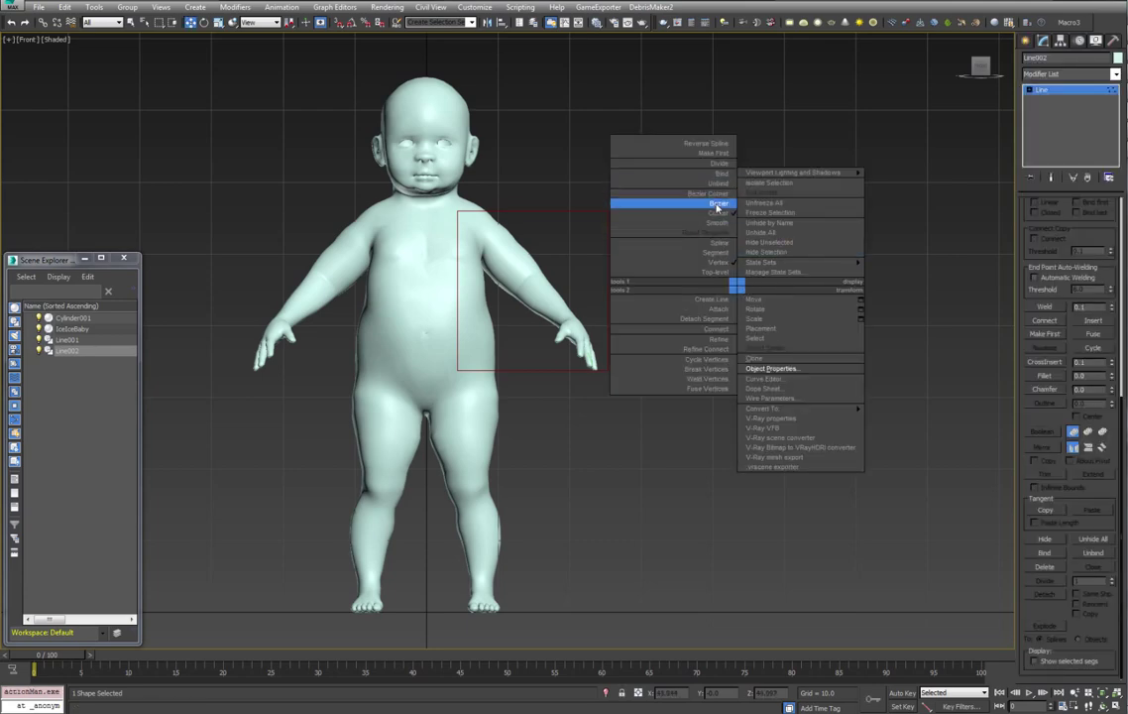
click(718, 203)
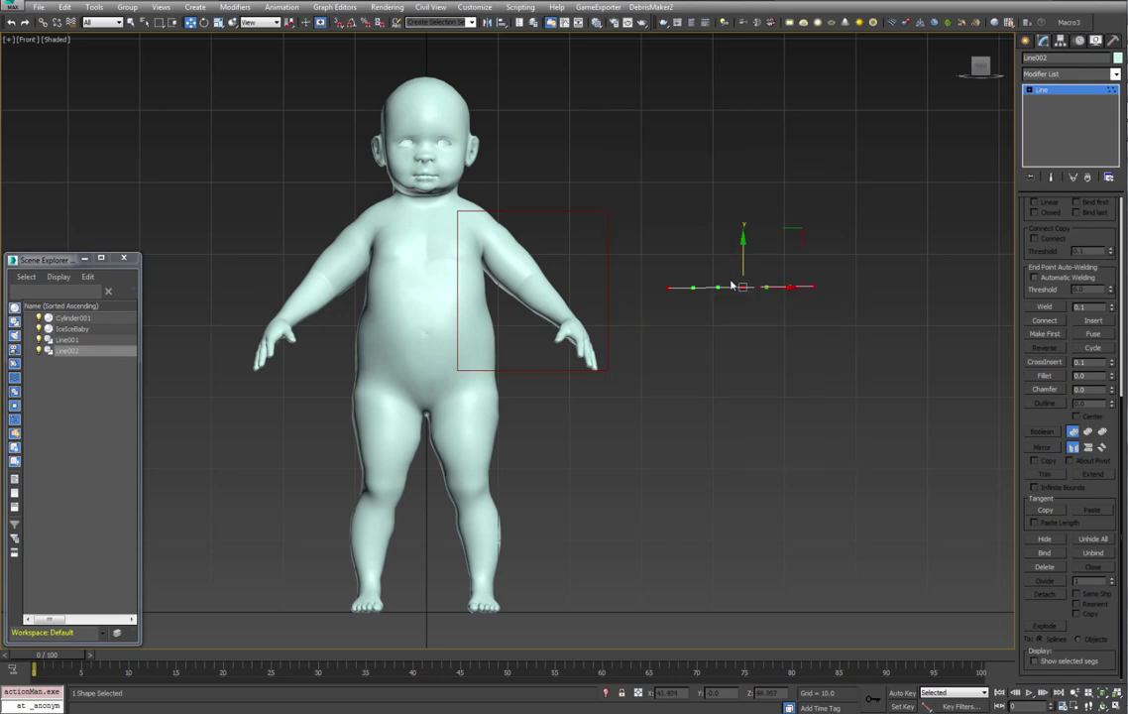
click(668, 288)
right_click(811, 285)
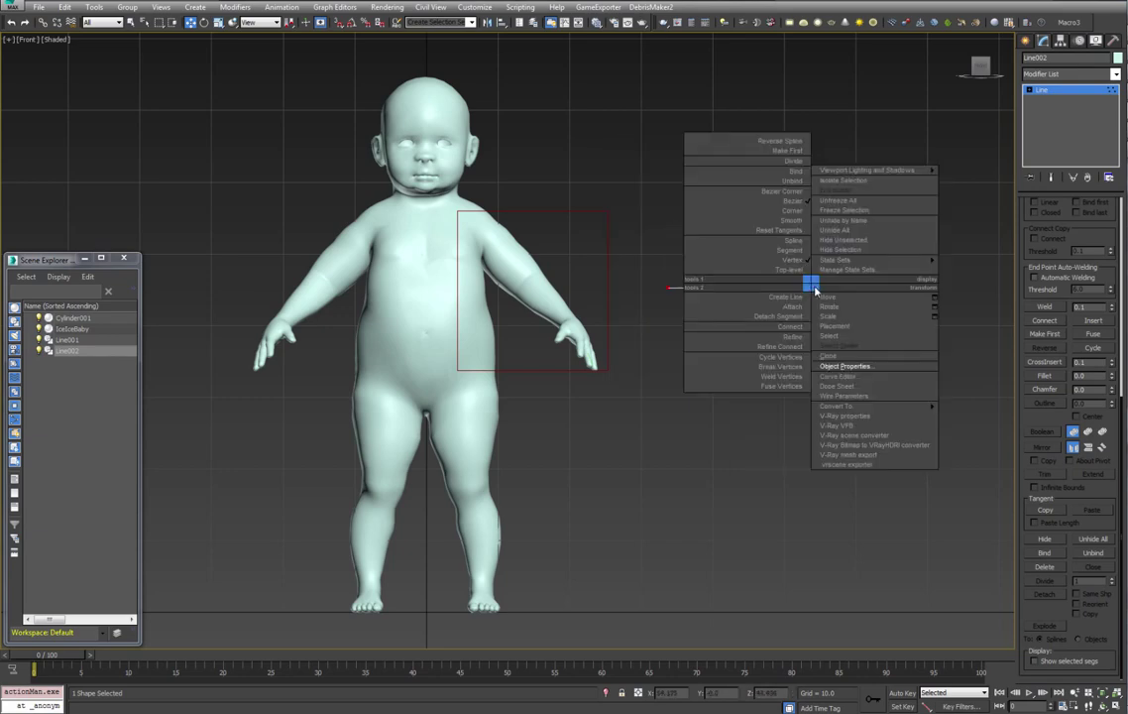
click(786, 192)
click(737, 229)
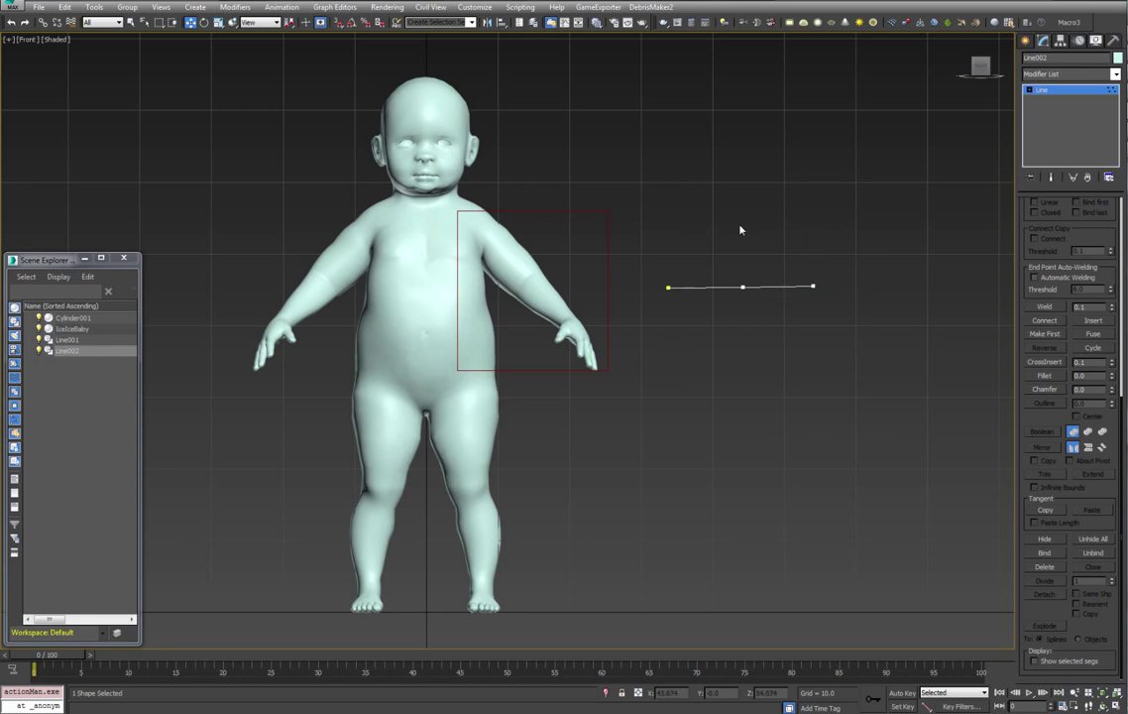
Pick Line002 as the scale curve in Cylinder001's Vu_PathConstraint modifier and enable UseScaleCurve
click(1062, 90)
click(605, 258)
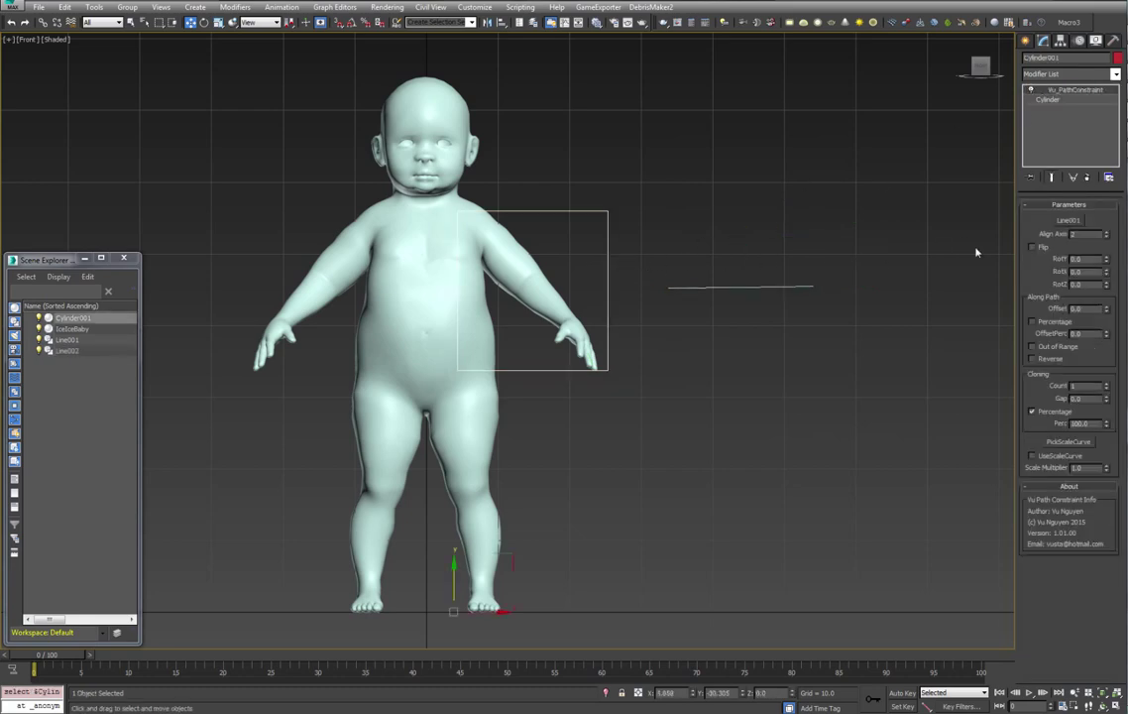
click(1068, 443)
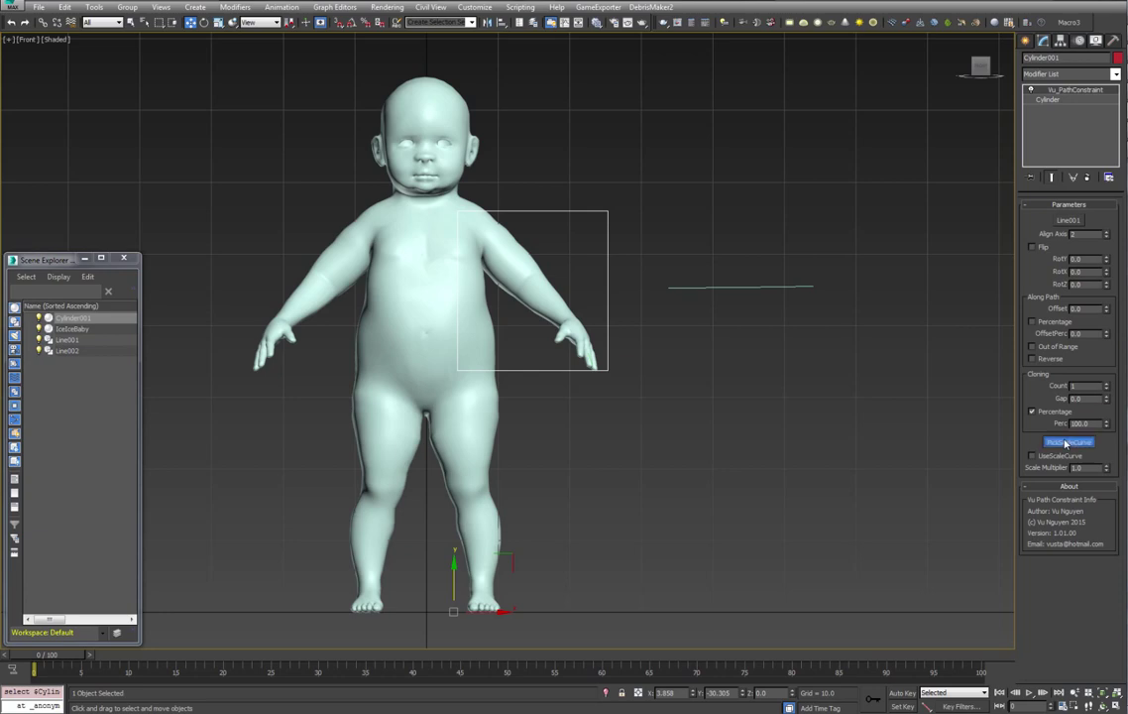
click(742, 287)
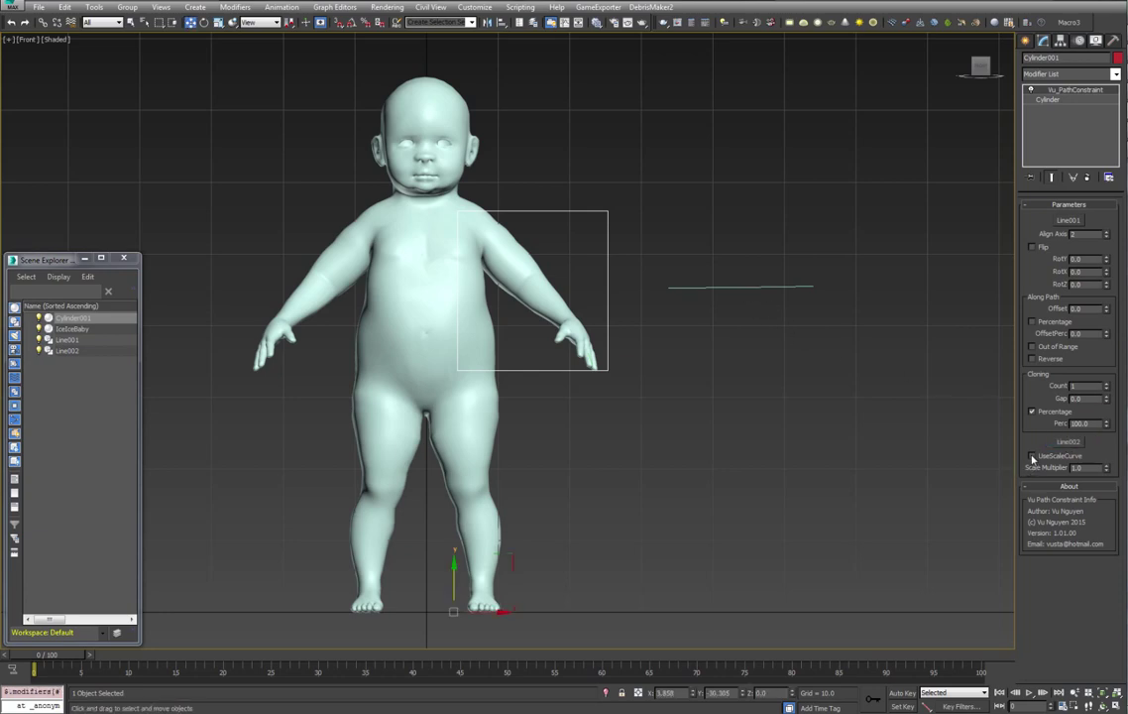
click(1032, 456)
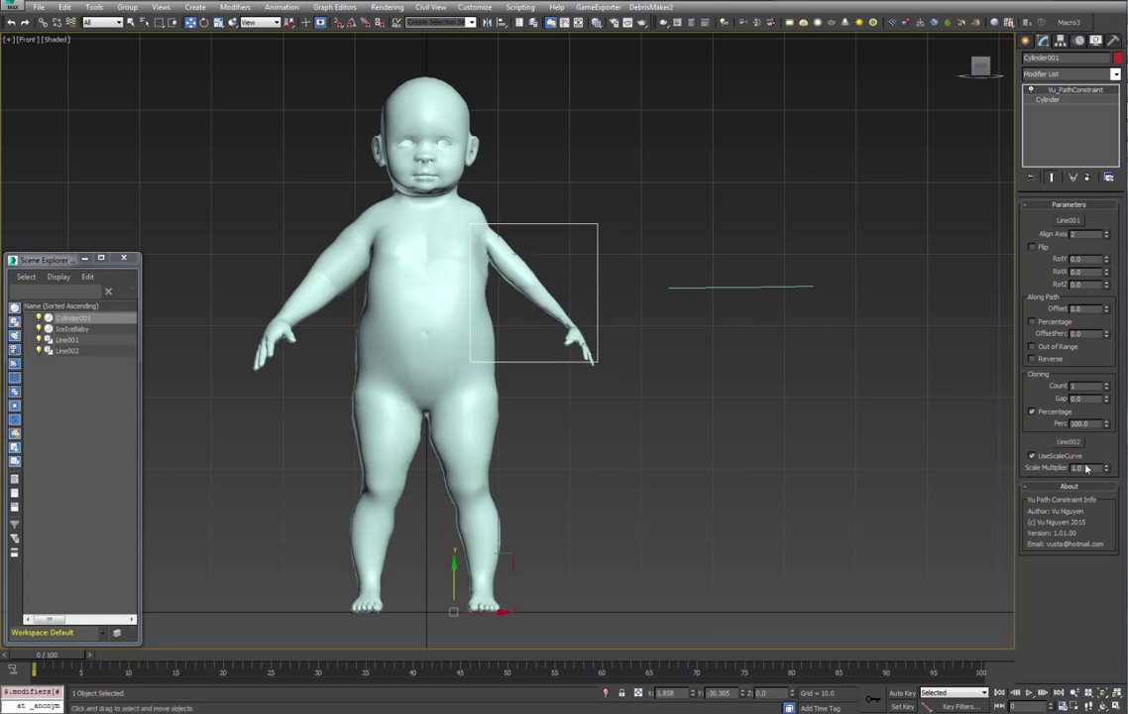
Set the cylinder's Scale Multiplier to 2
text(1.0)
key(Return)
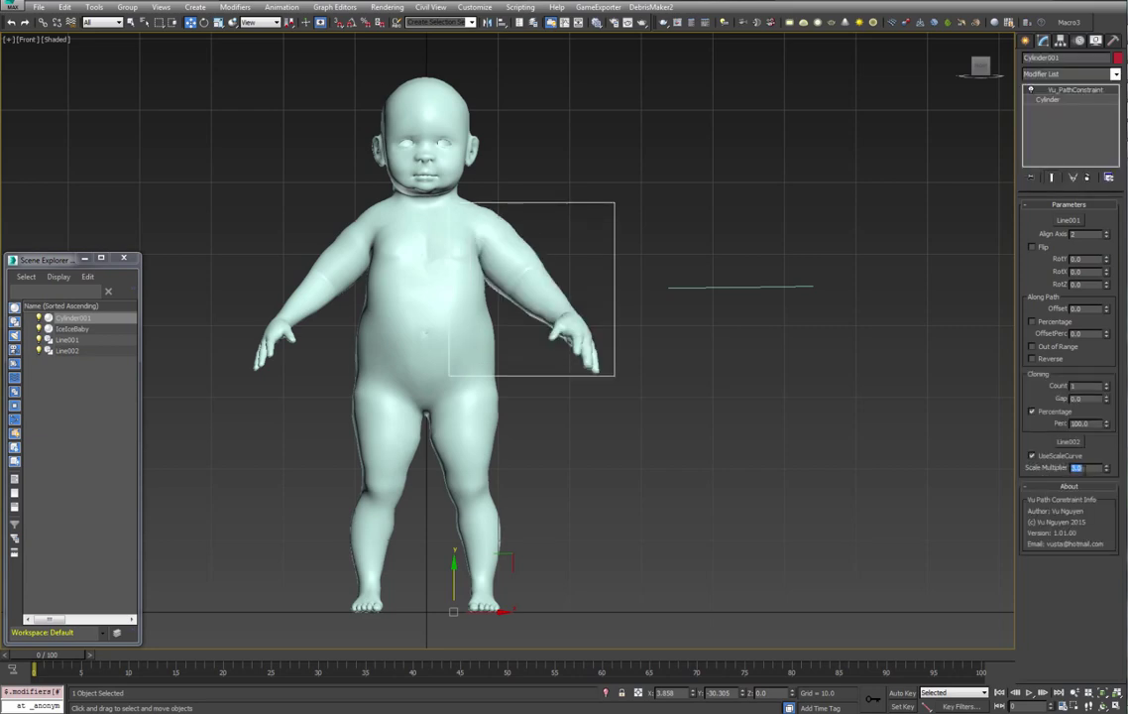
text(2)
key(Return)
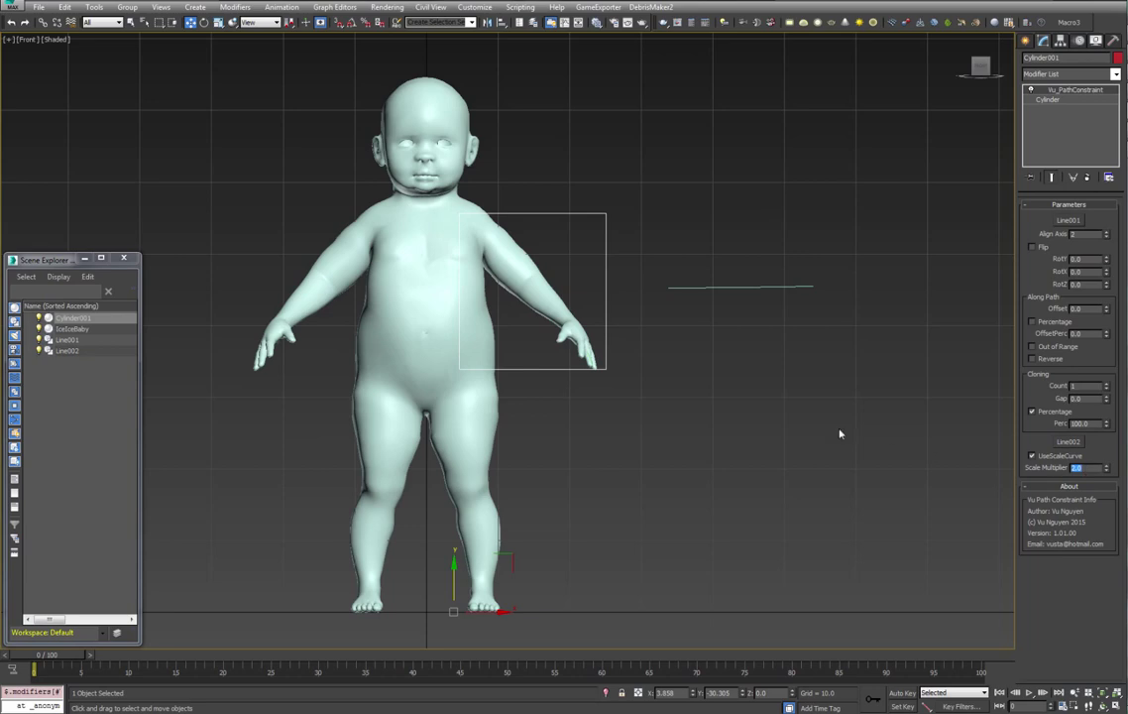
Move the middle vertex of the Line002 scale curve upward to form a hump
scroll(684, 327, up, 3)
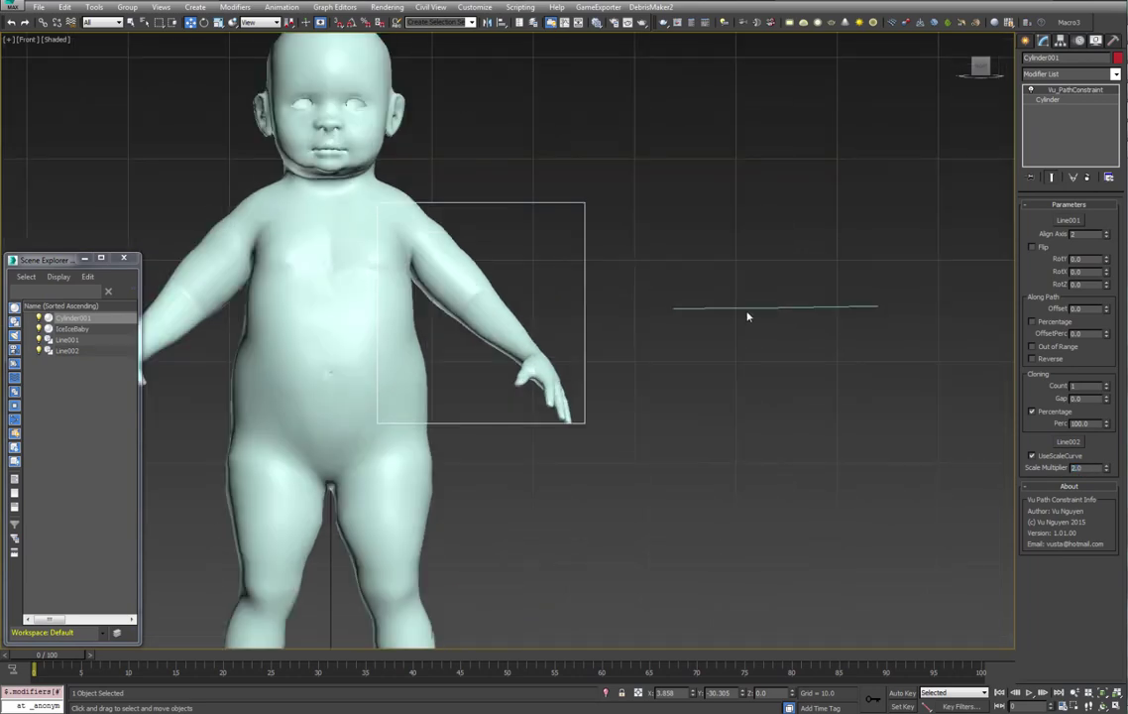
click(778, 307)
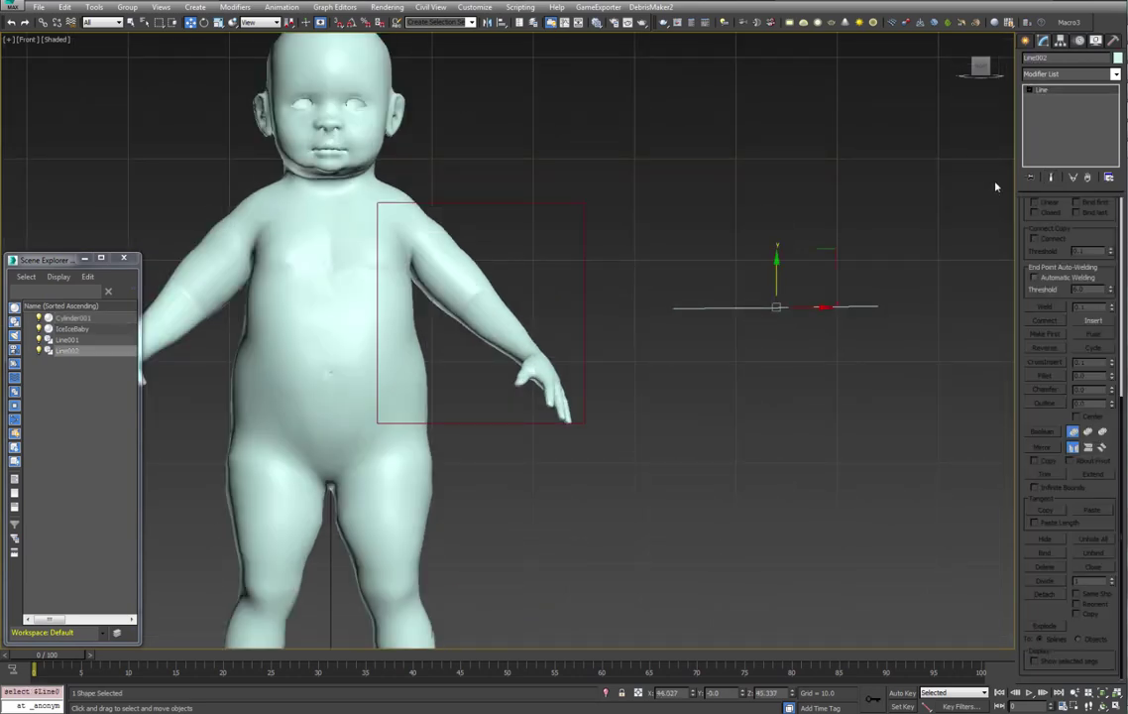
key(1)
click(778, 305)
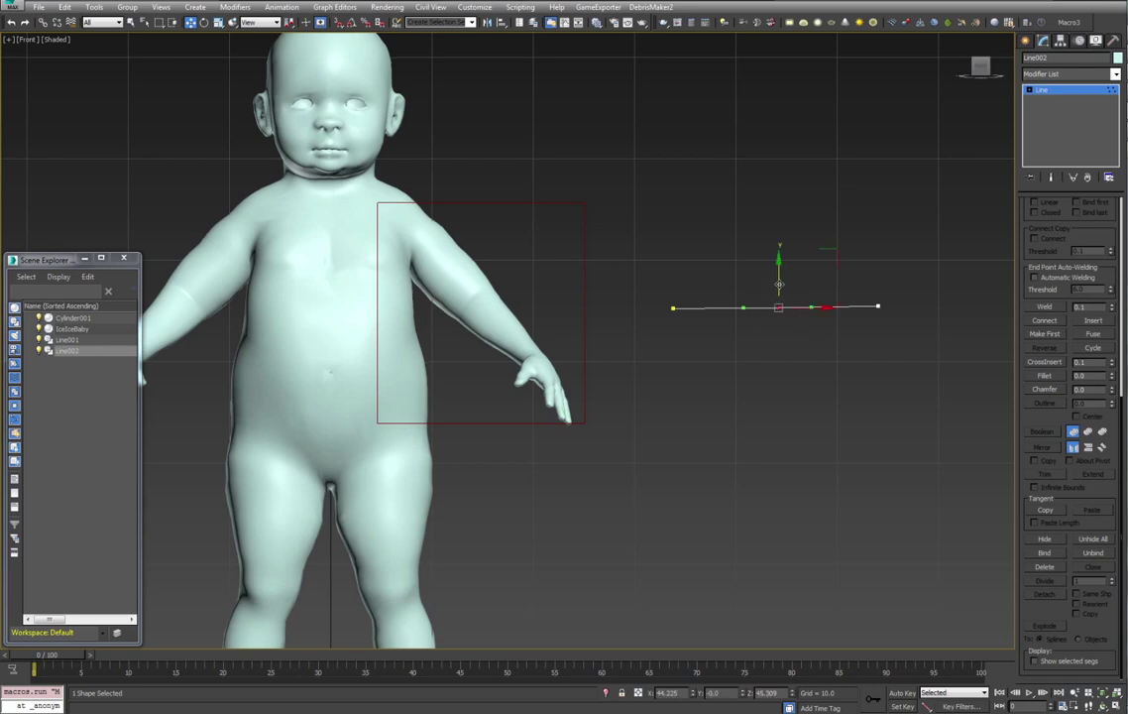
drag(779, 285, 776, 224)
drag(774, 208, 774, 197)
Steepen the tangents of both end vertices of the scale curve to round it into an arch
drag(663, 290, 697, 327)
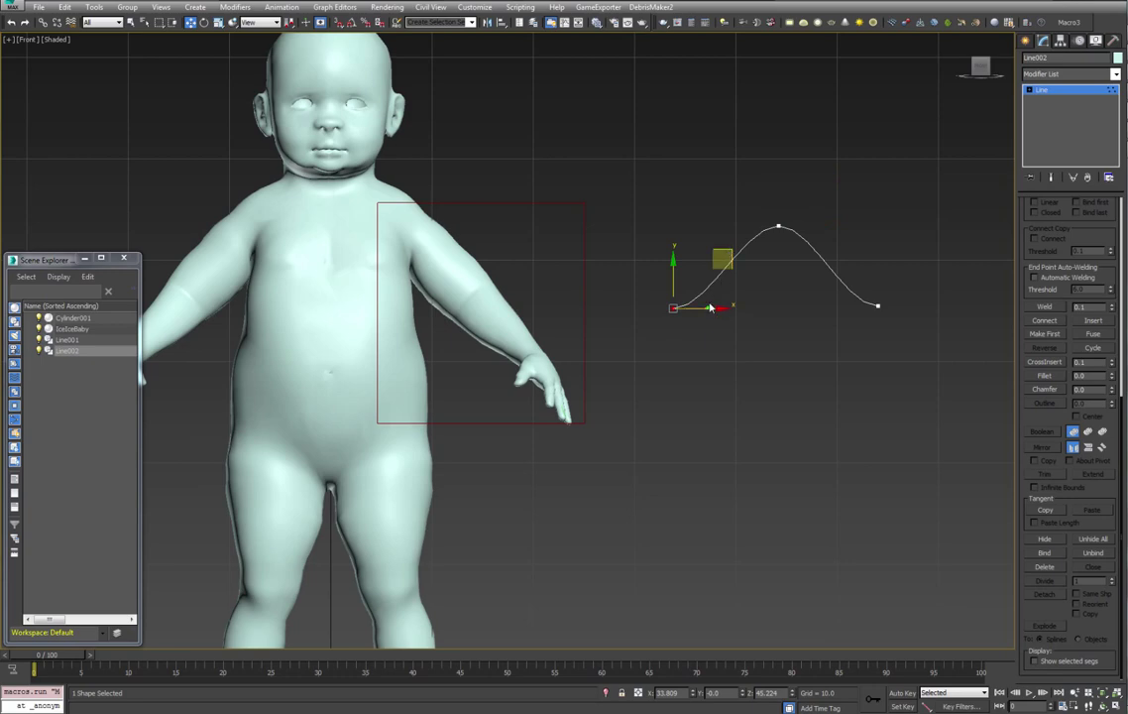
click(707, 311)
drag(694, 329, 691, 259)
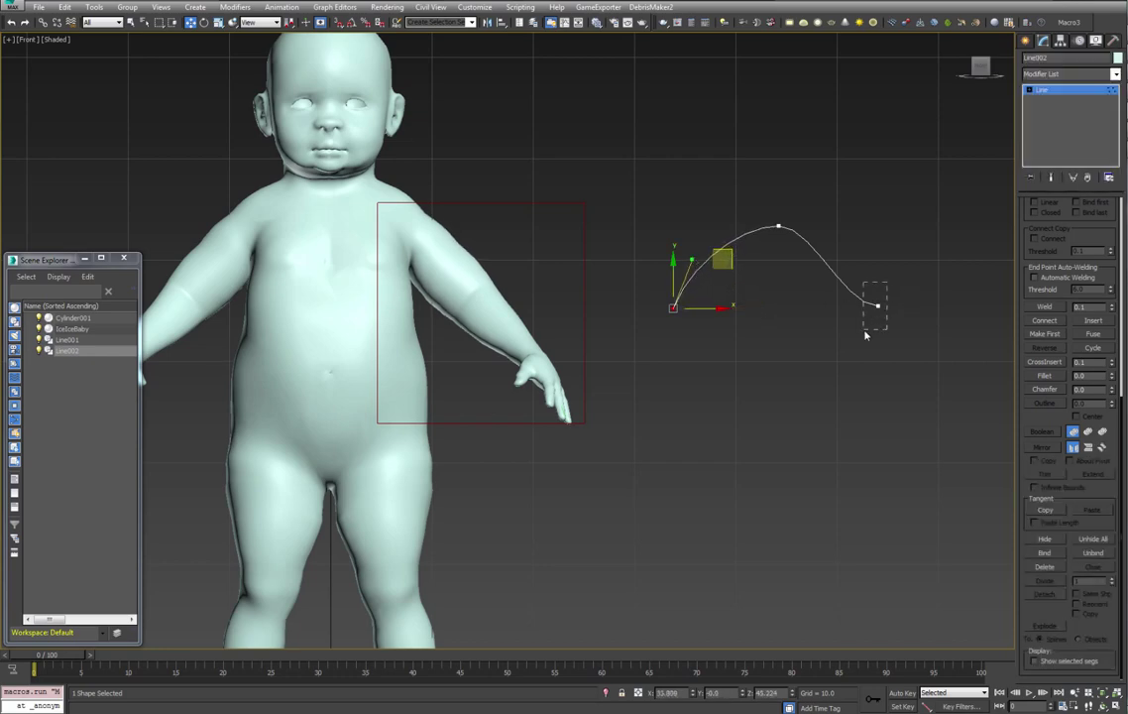
drag(864, 335, 865, 334)
drag(854, 280, 800, 255)
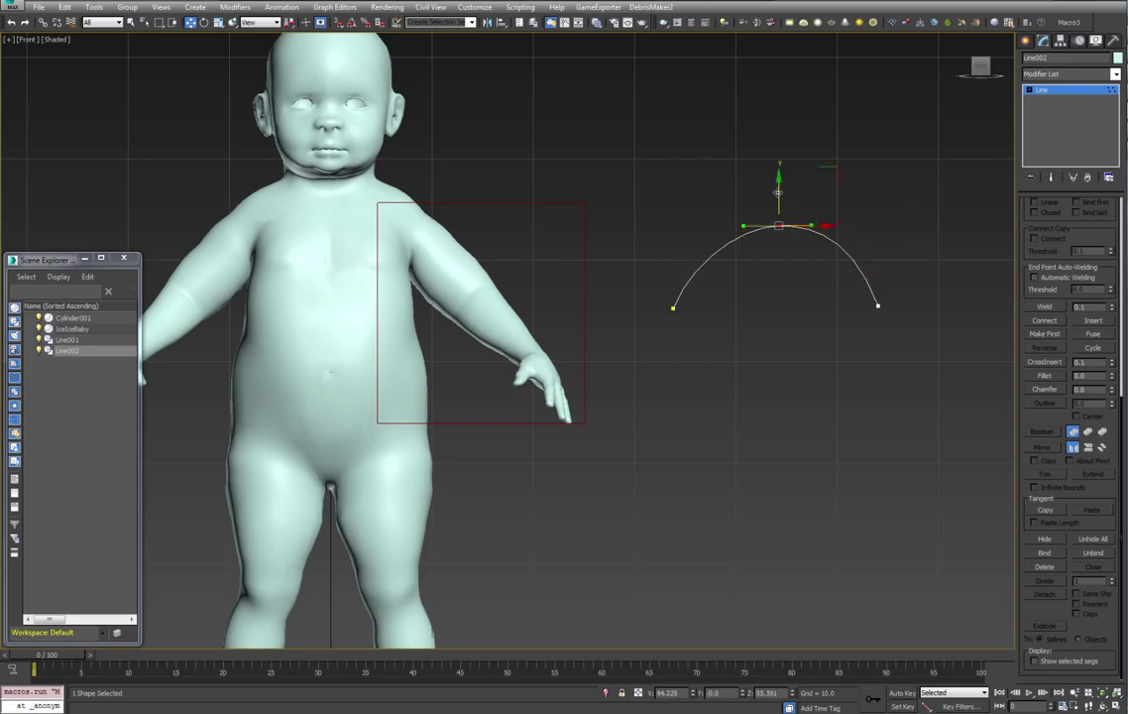
Tilt the middle vertex's tangent on the scale curve and shift that vertex down toward the curve's start
drag(778, 186, 707, 271)
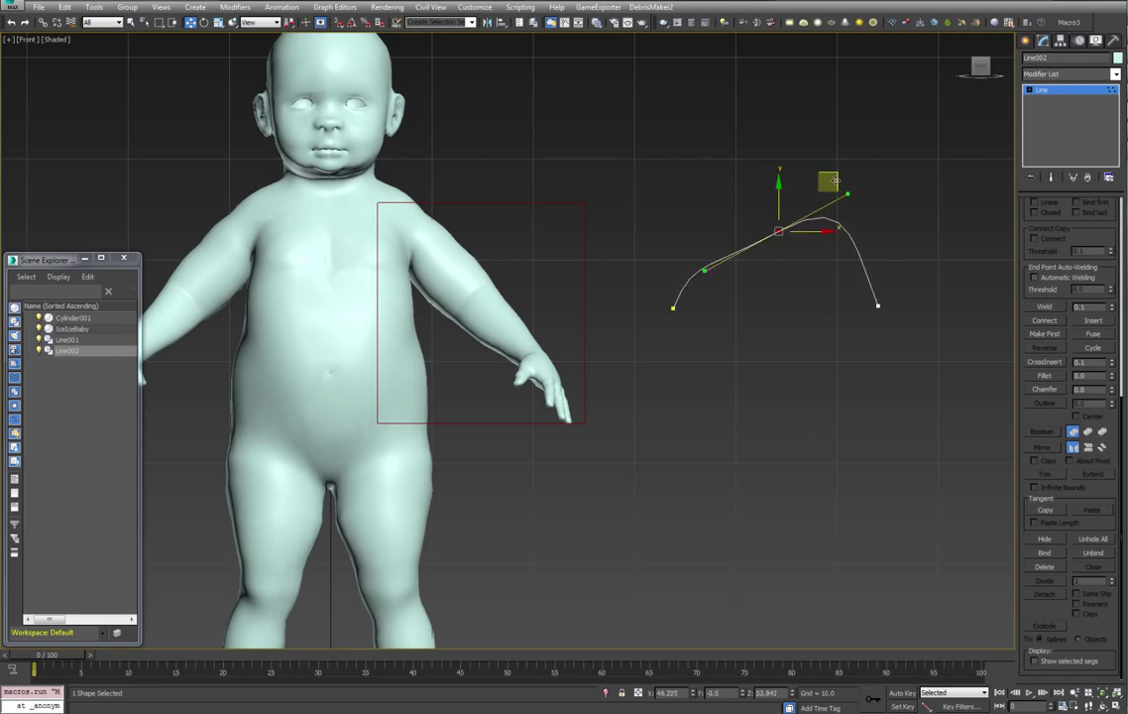
drag(817, 206, 814, 216)
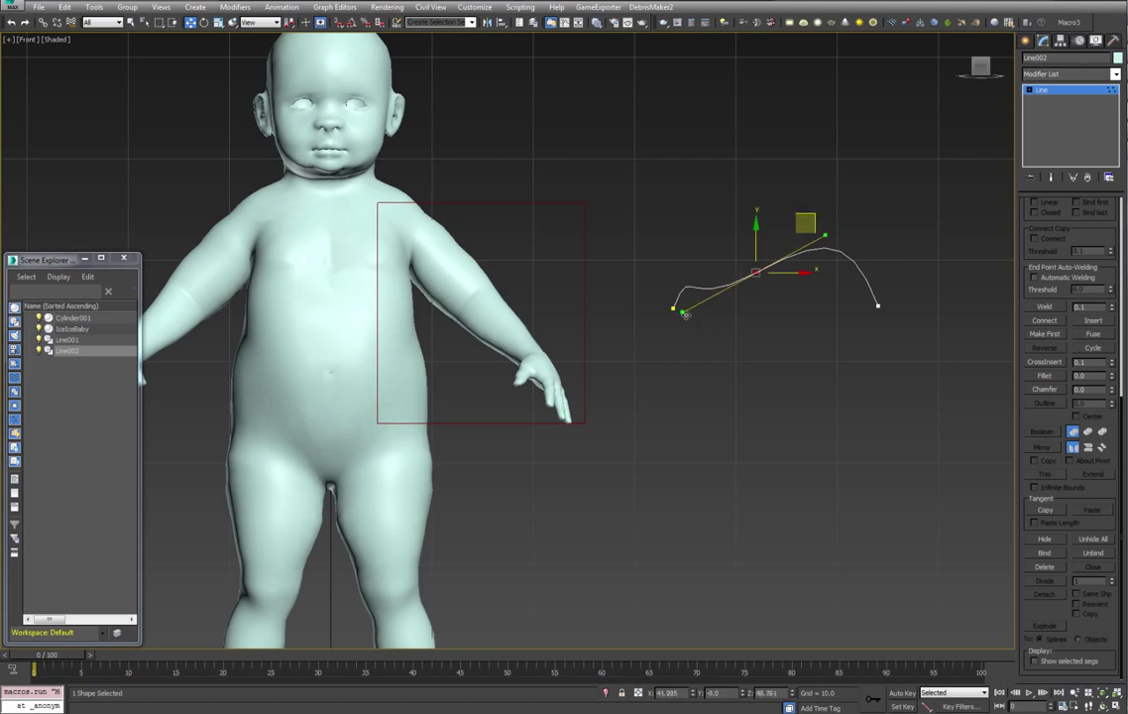
drag(714, 297, 702, 272)
Adjust the tangent of the scale curve's start vertex and move its end vertex inward to shorten the curve
click(670, 307)
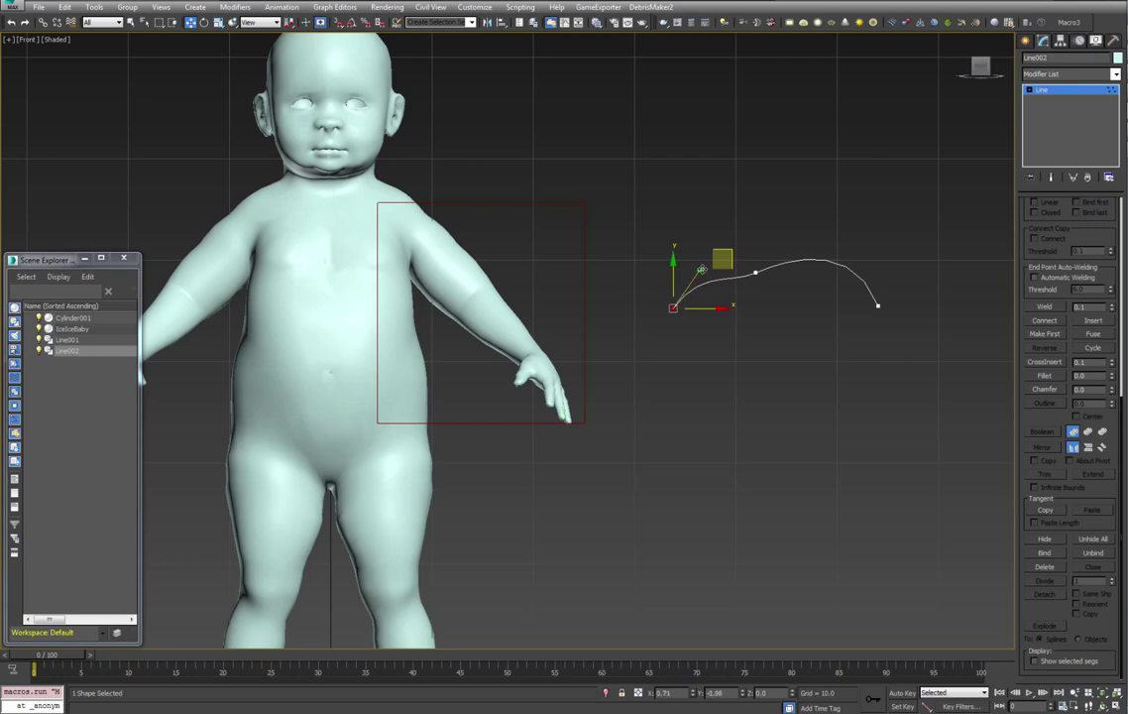
drag(903, 323, 904, 324)
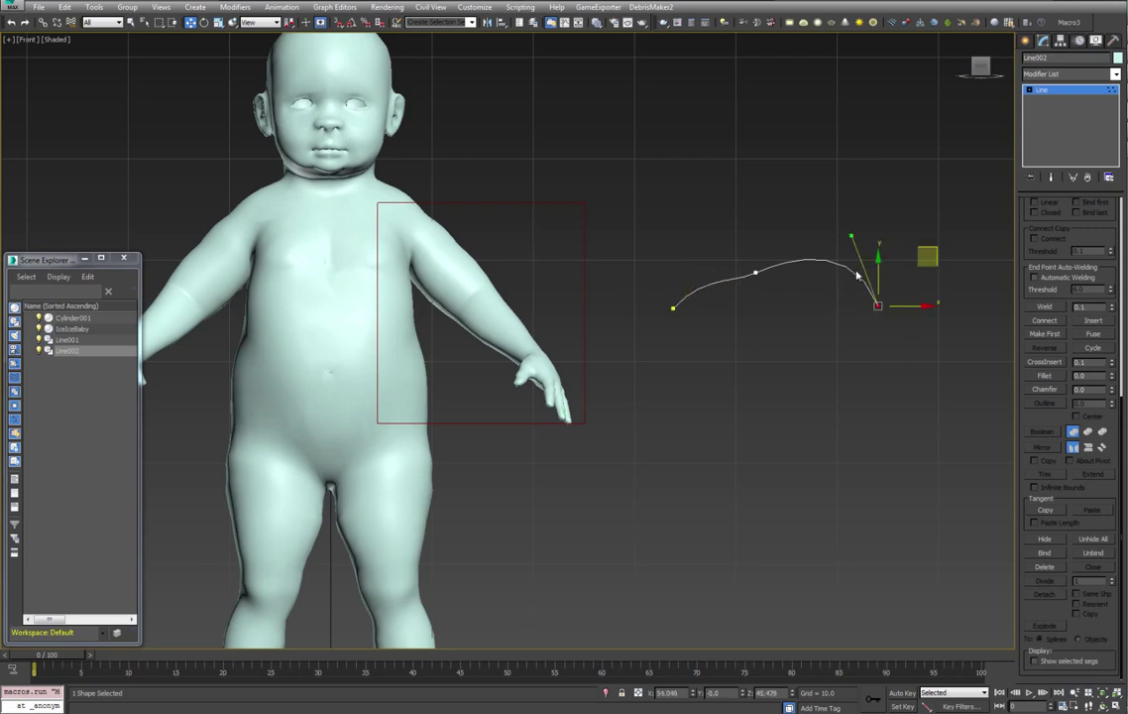
middle_drag(895, 321, 844, 327)
drag(843, 315, 811, 330)
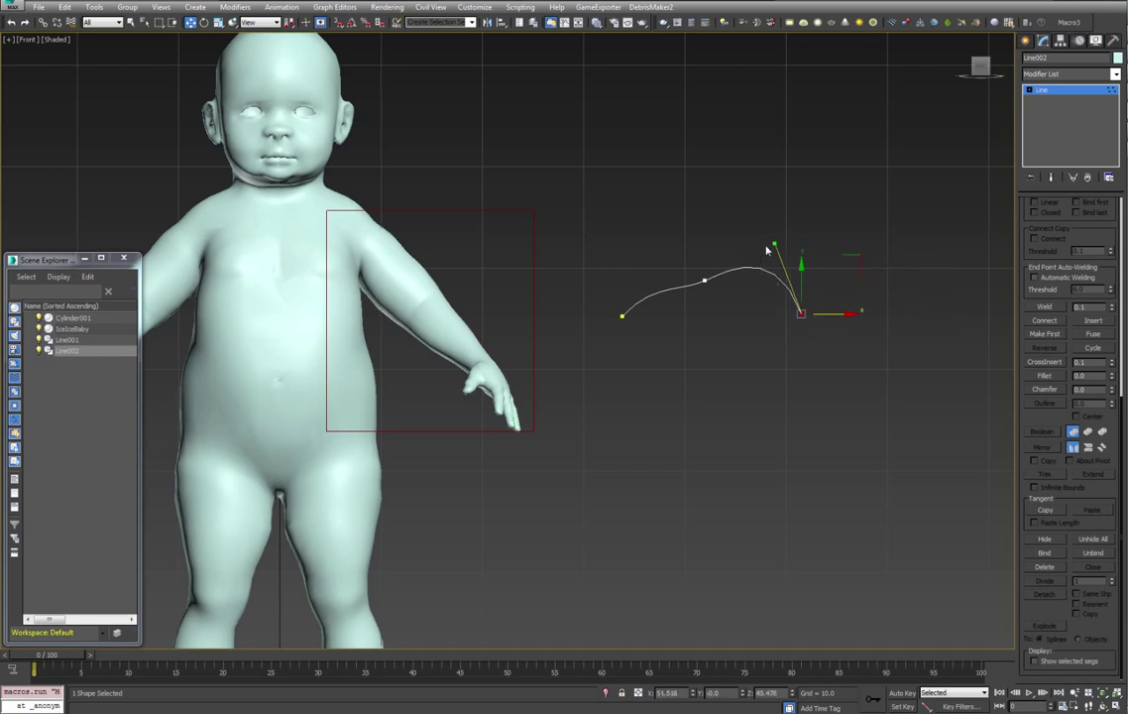
Steepen both end vertices' tangents on the scale curve and raise the middle vertex about 11 units with a level, widened tangent
mouse_move(772, 241)
mouse_down()
mouse_move(753, 312)
mouse_move(789, 243)
mouse_up()
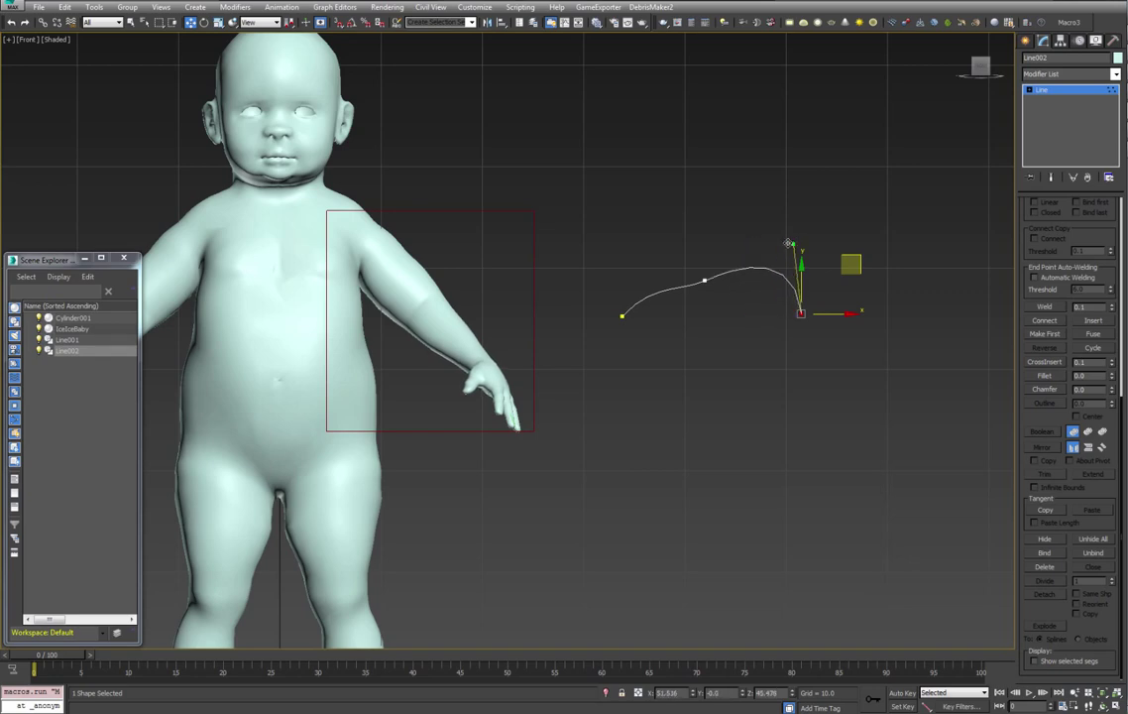
click(622, 315)
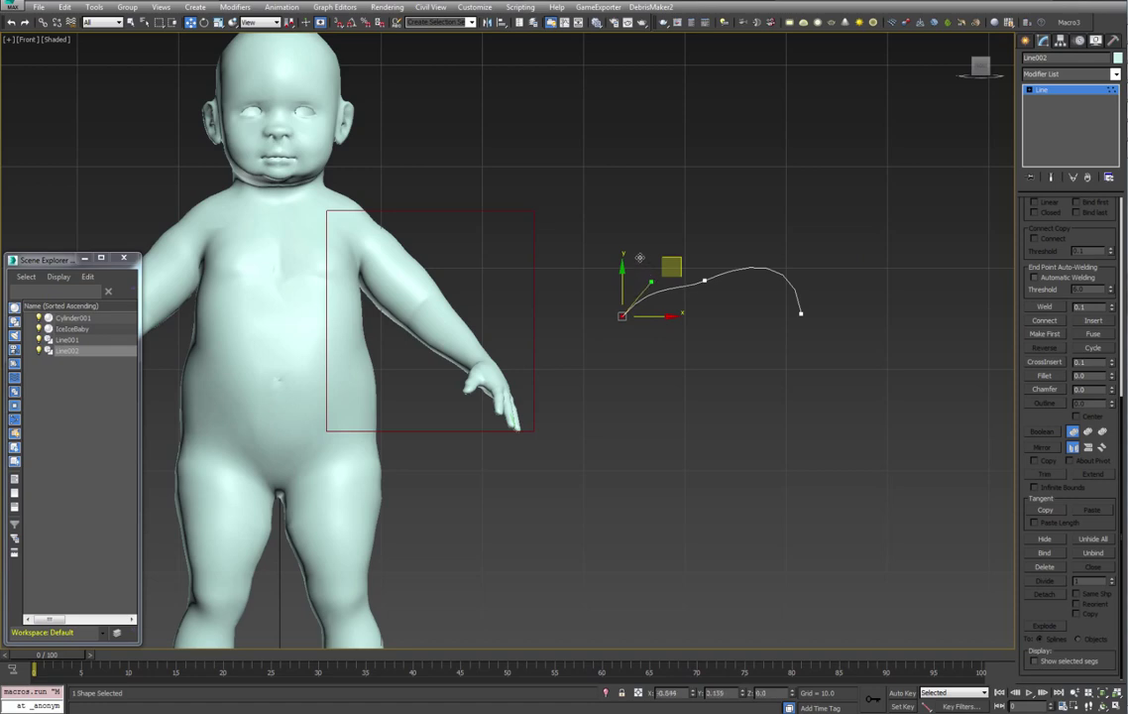
drag(650, 284, 673, 268)
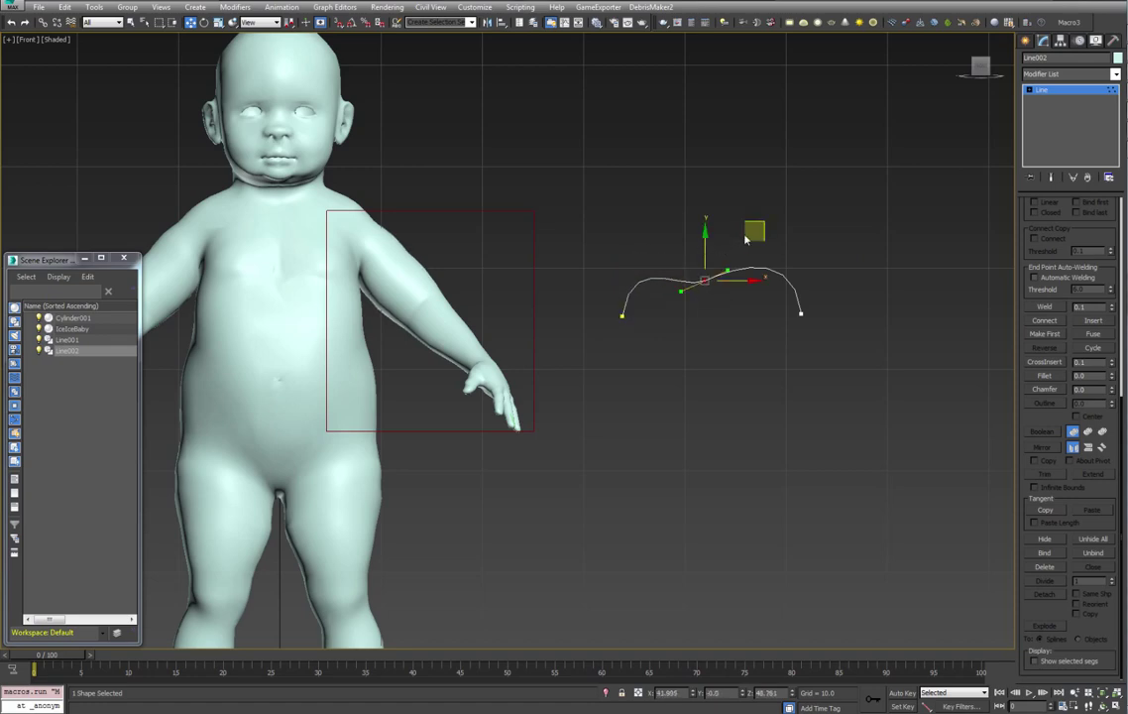
drag(765, 223, 769, 115)
drag(684, 179, 632, 173)
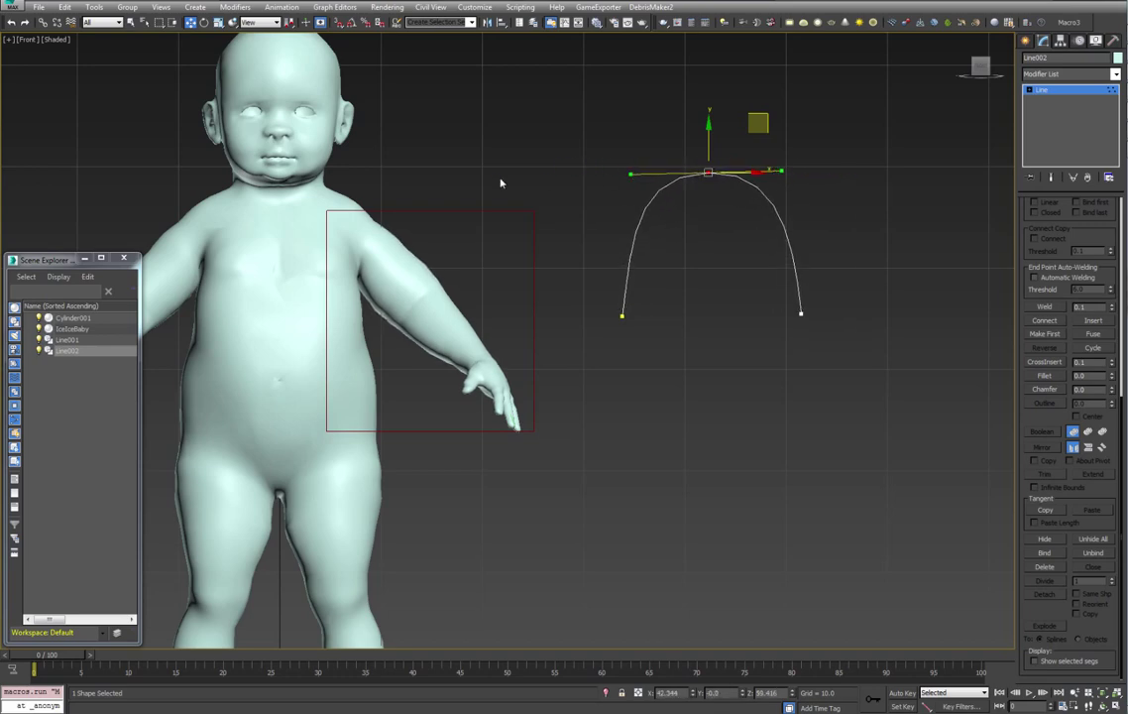
Raise both end vertices of the scale curve about 11 units, and move its middle vertex up about 10 units
middle_drag(500, 183, 636, 215)
scroll(709, 226, down, 2)
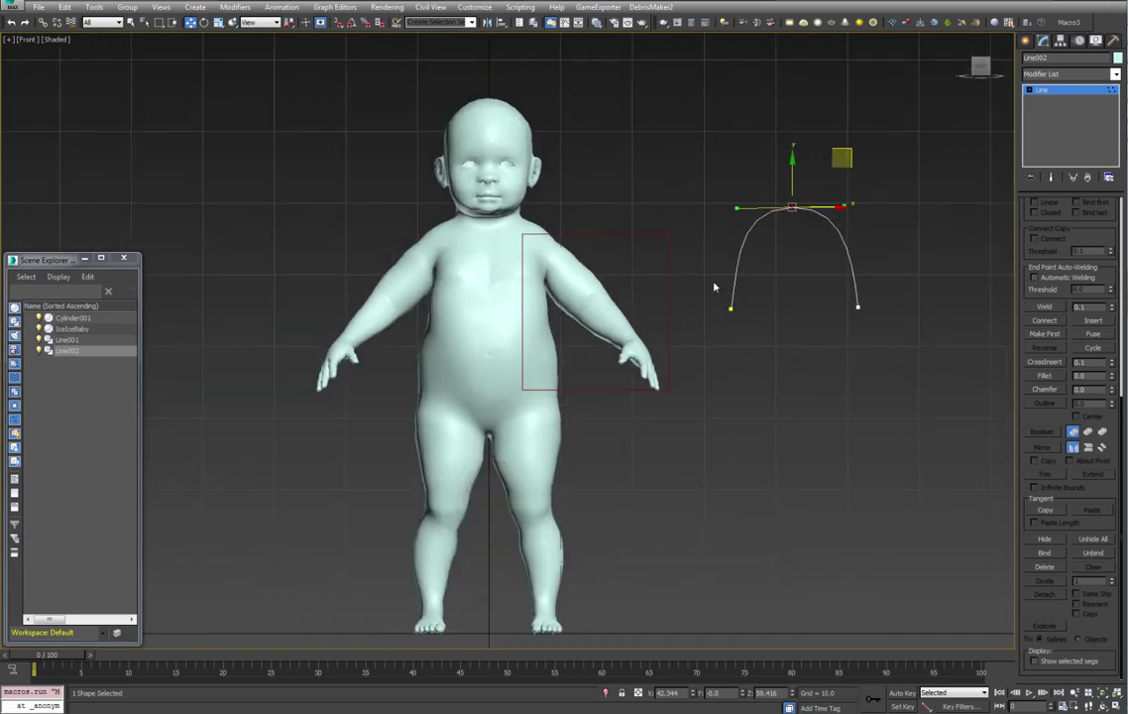
drag(904, 359, 903, 357)
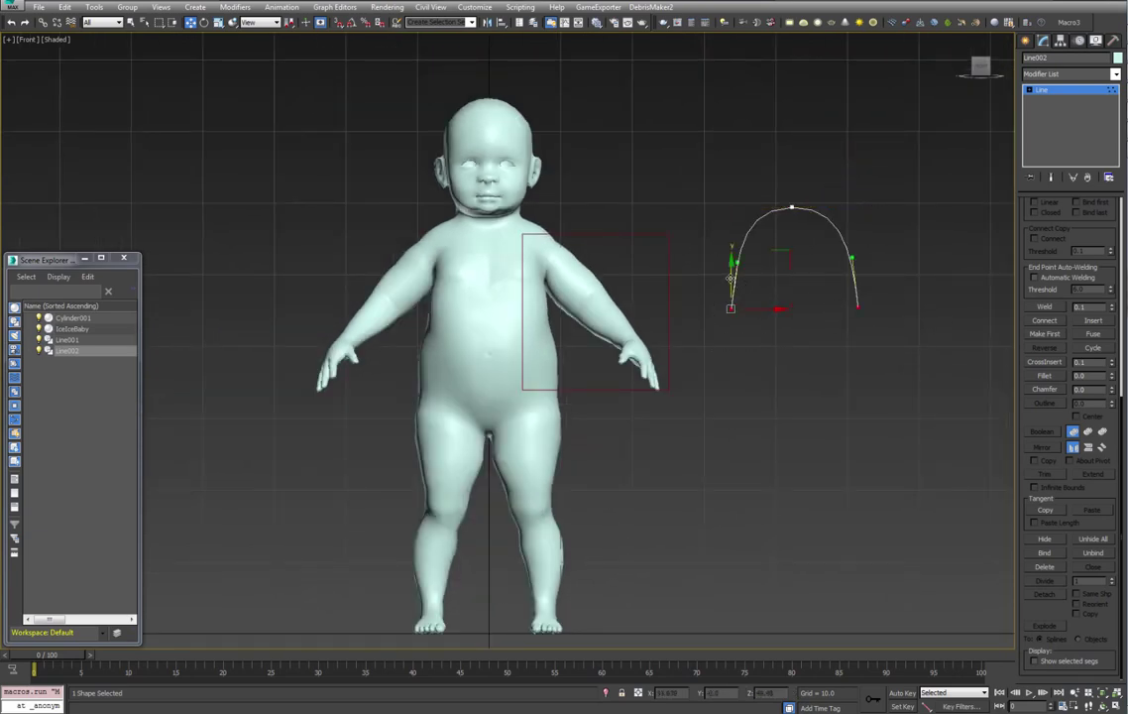
drag(730, 279, 727, 200)
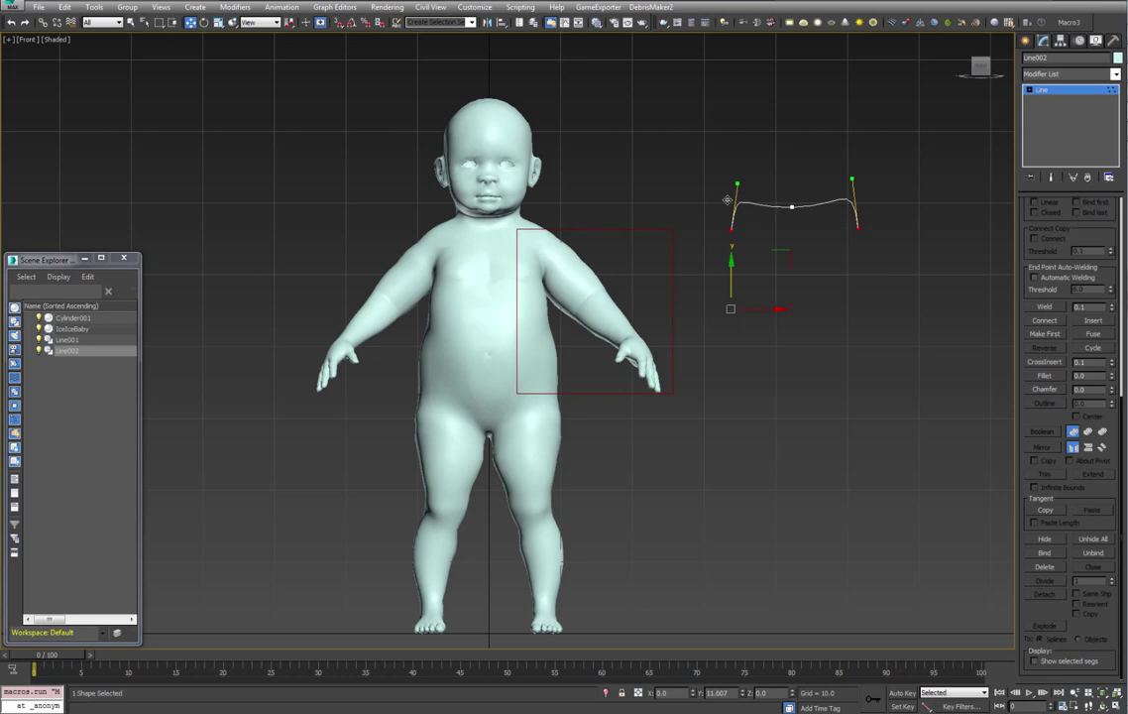
click(792, 206)
drag(794, 182, 789, 111)
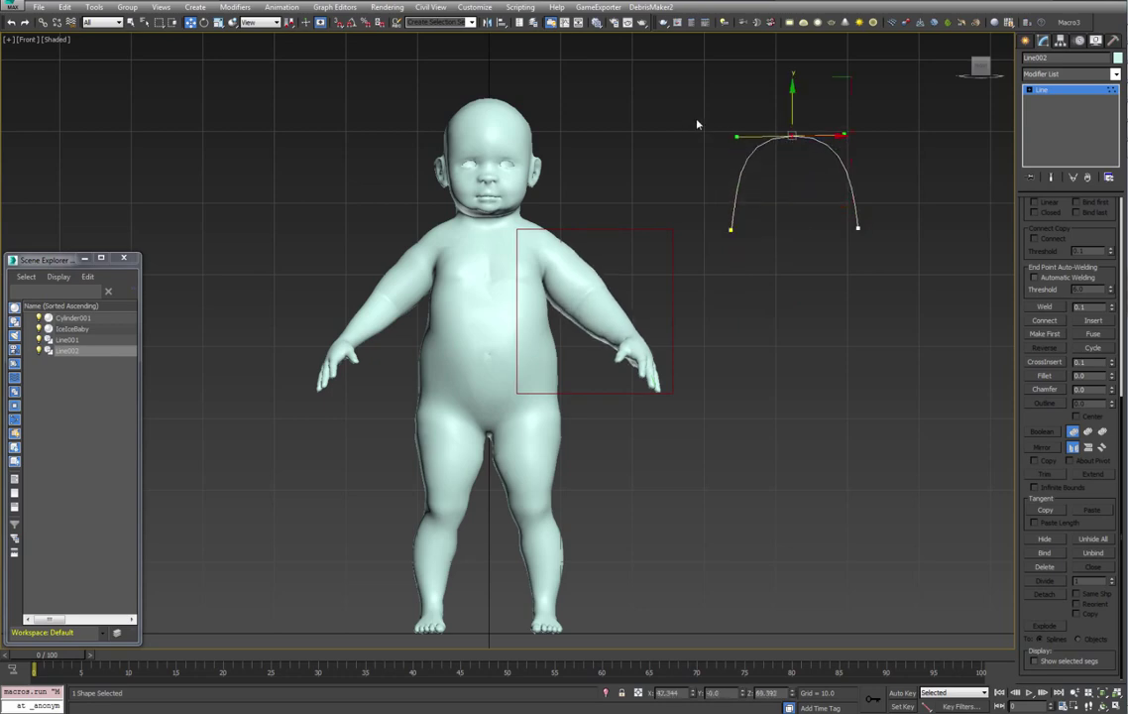
Move all vertices of the scale curve upward together to thicken the arm, and switch to the perspective view
drag(906, 262, 907, 264)
middle_drag(783, 254, 753, 340)
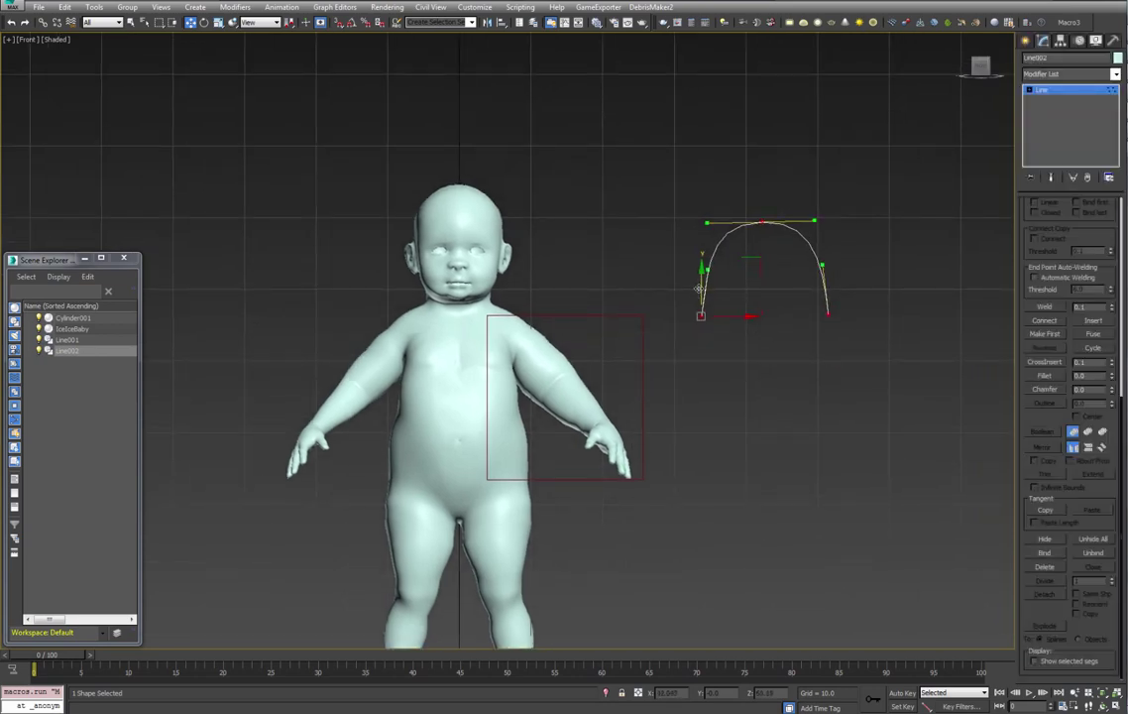
drag(700, 260, 704, 142)
drag(706, 199, 706, 242)
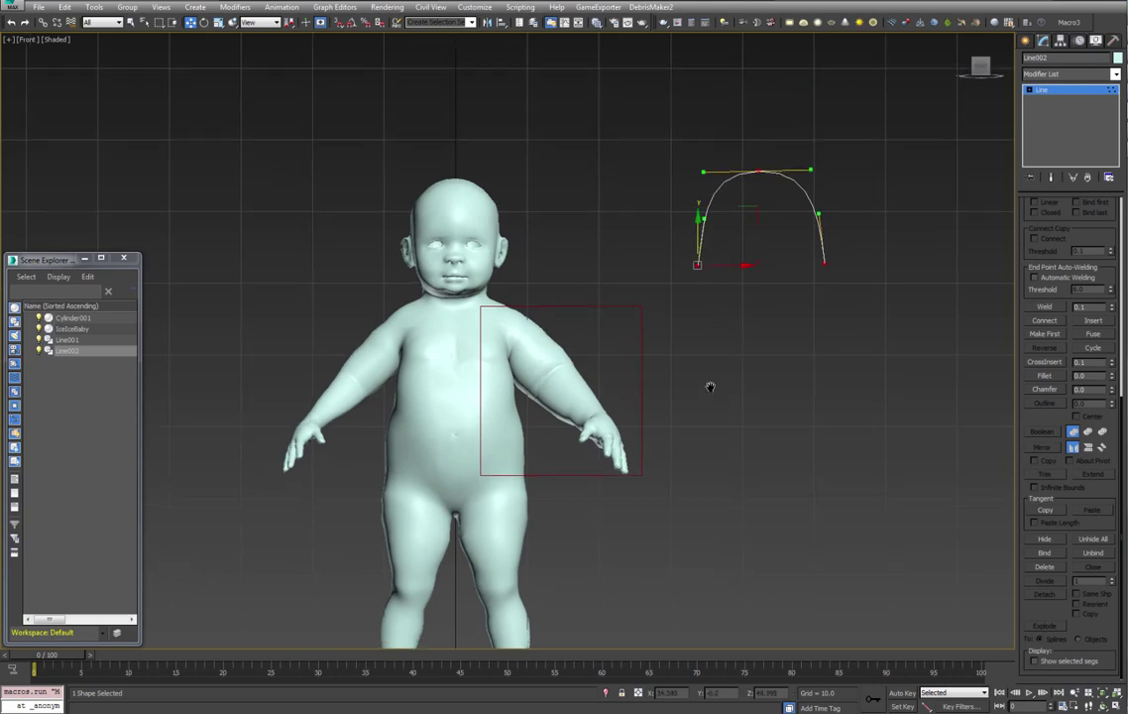
scroll(660, 349, down, 3)
key(p)
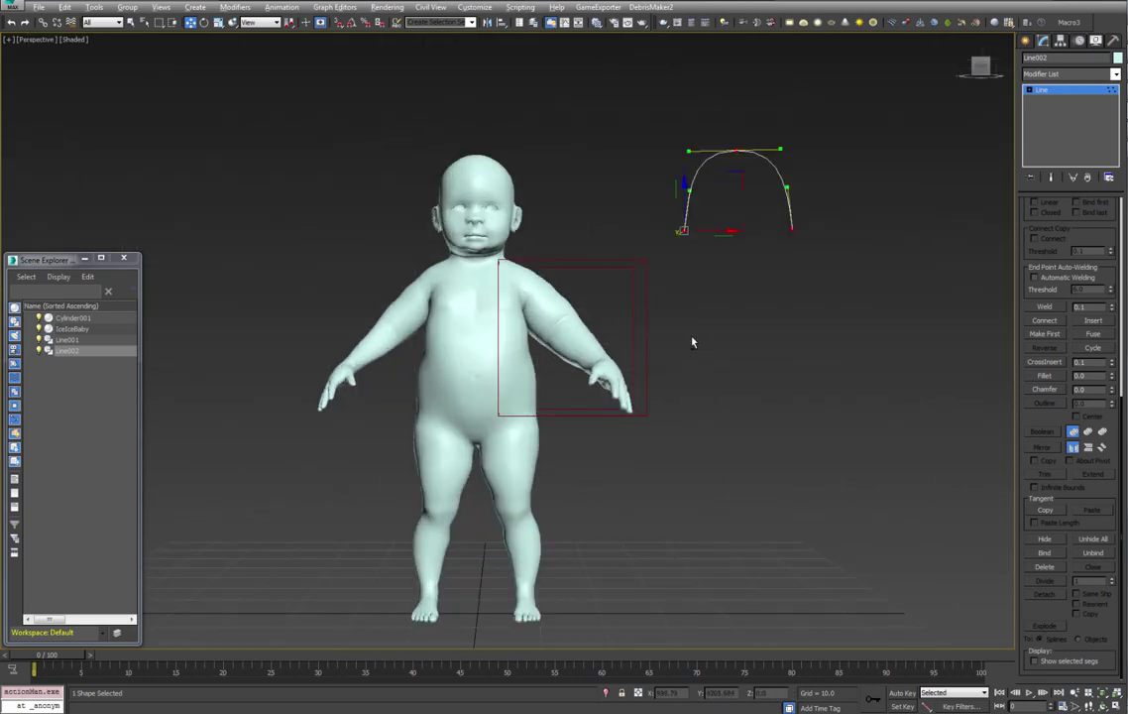